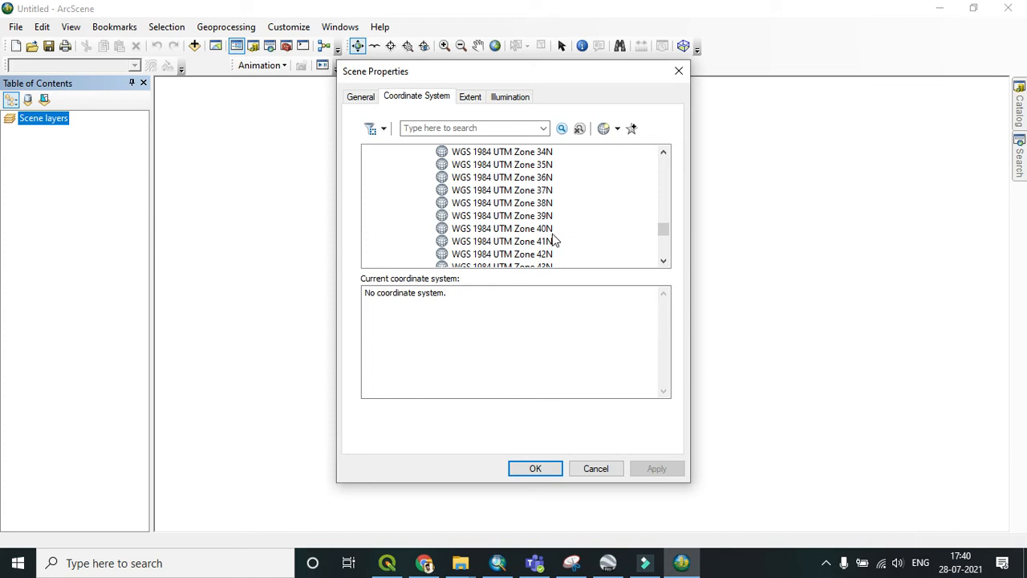
Step: Set the scene's coordinate system to WGS 1984 UTM Zone 43N and apply it
{"action": "left_click", "coordinate": [543, 230]}
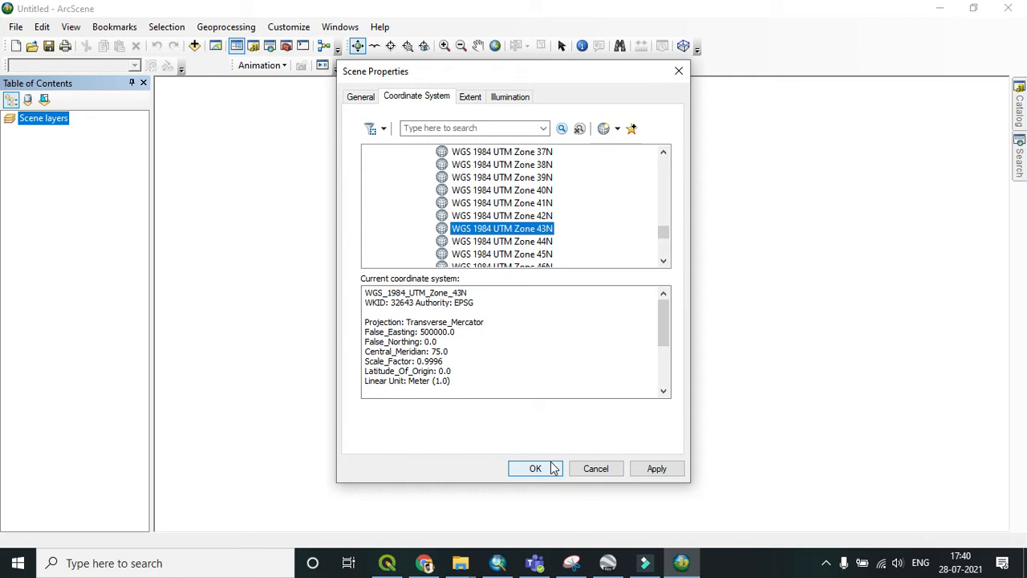
{"action": "left_click", "coordinate": [671, 470]}
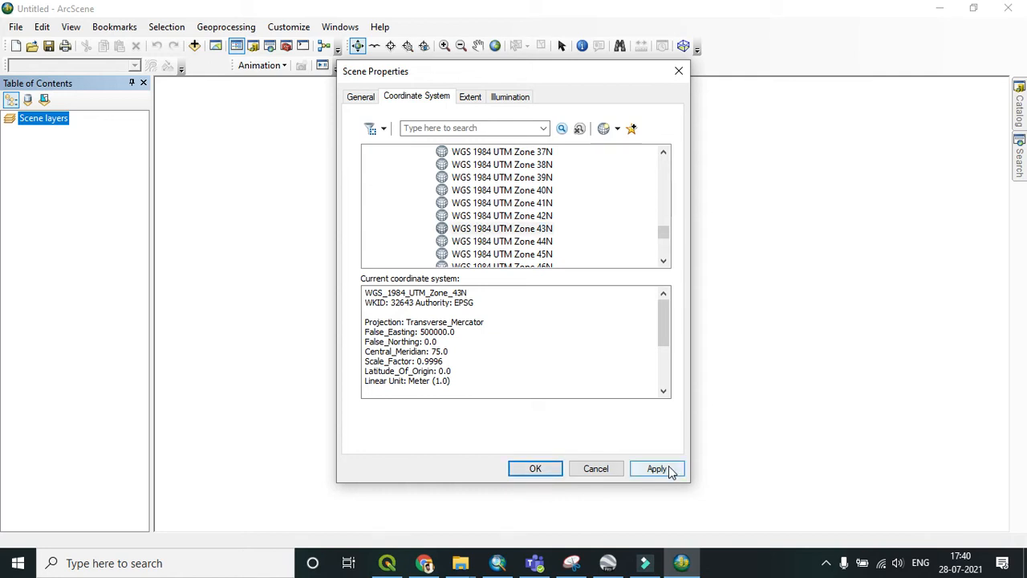
{"action": "left_click", "coordinate": [544, 472]}
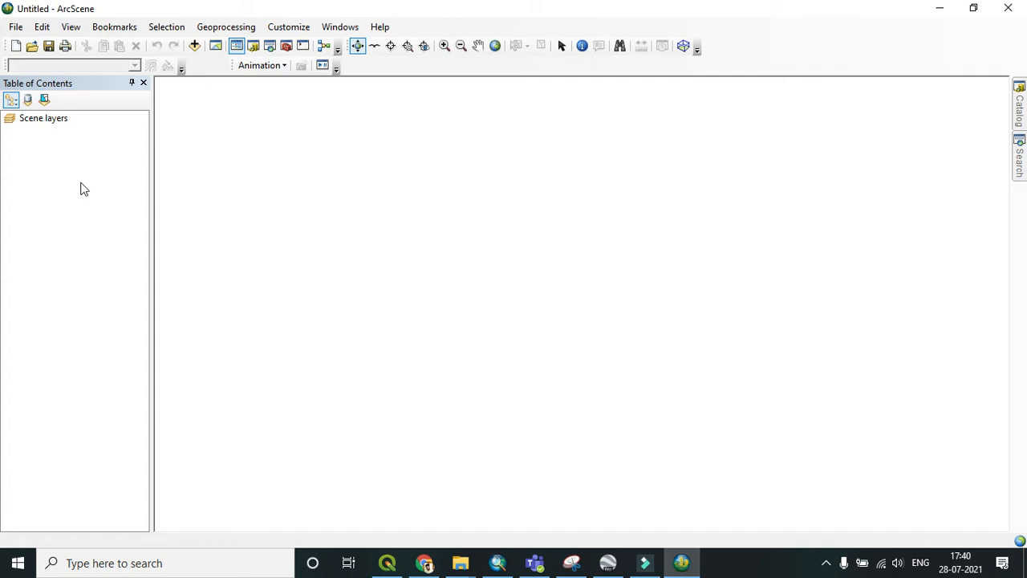
Step: Add the Kochifloodproneareas1.shp shapefile to the scene
{"action": "left_click", "coordinate": [81, 180]}
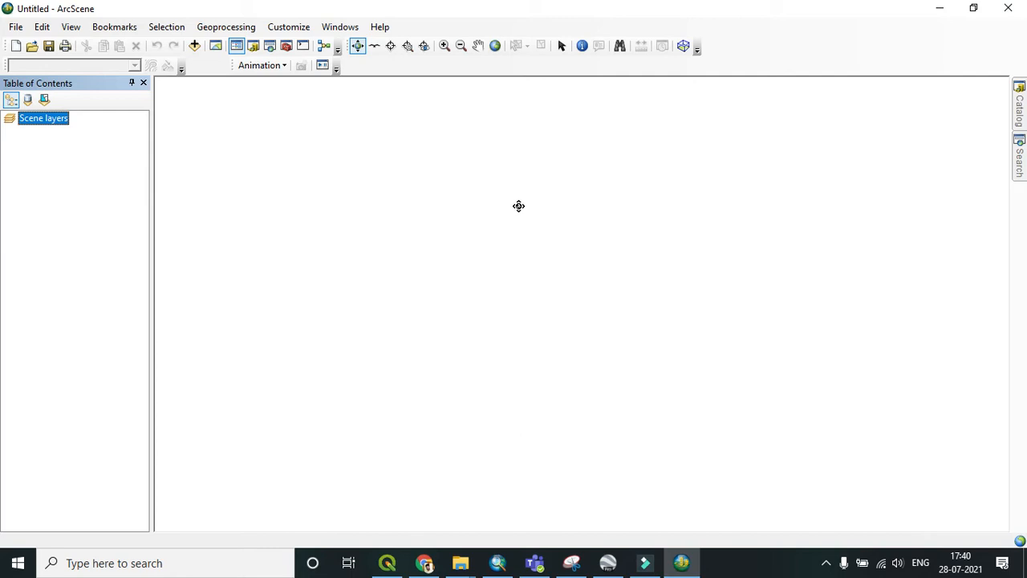
{"action": "left_click", "coordinate": [194, 45]}
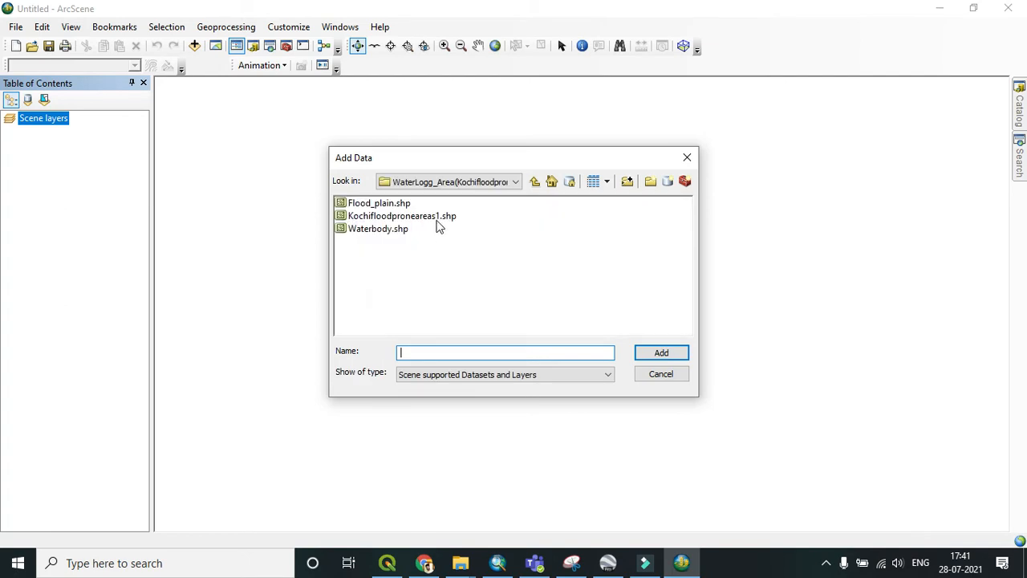
{"action": "left_click", "coordinate": [434, 215]}
{"action": "left_click", "coordinate": [661, 353]}
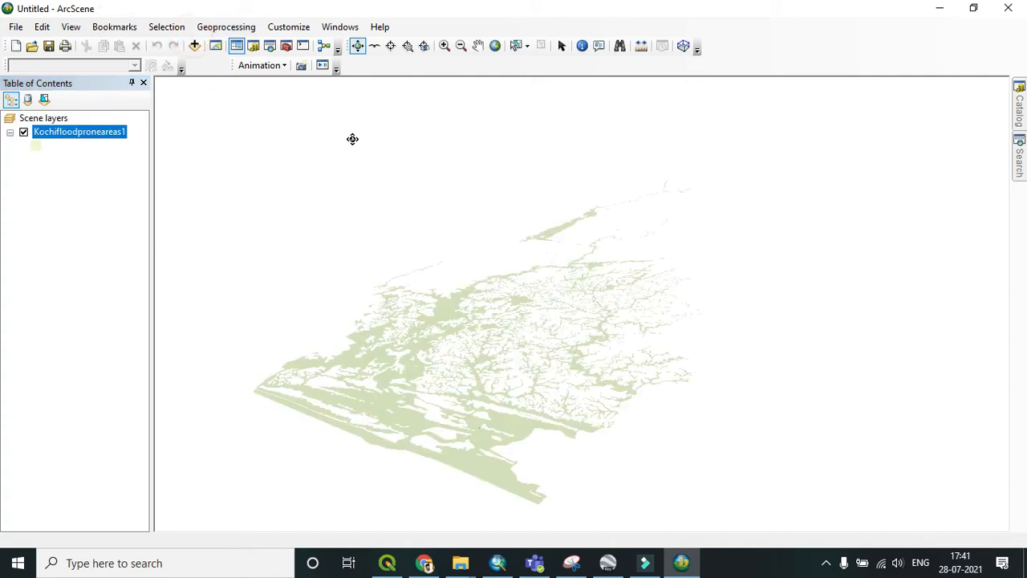
Step: Add a second copy of Kochifloodproneareas1.shp to the scene
{"action": "left_click", "coordinate": [195, 45]}
{"action": "left_click", "coordinate": [393, 217]}
{"action": "left_click", "coordinate": [661, 352]}
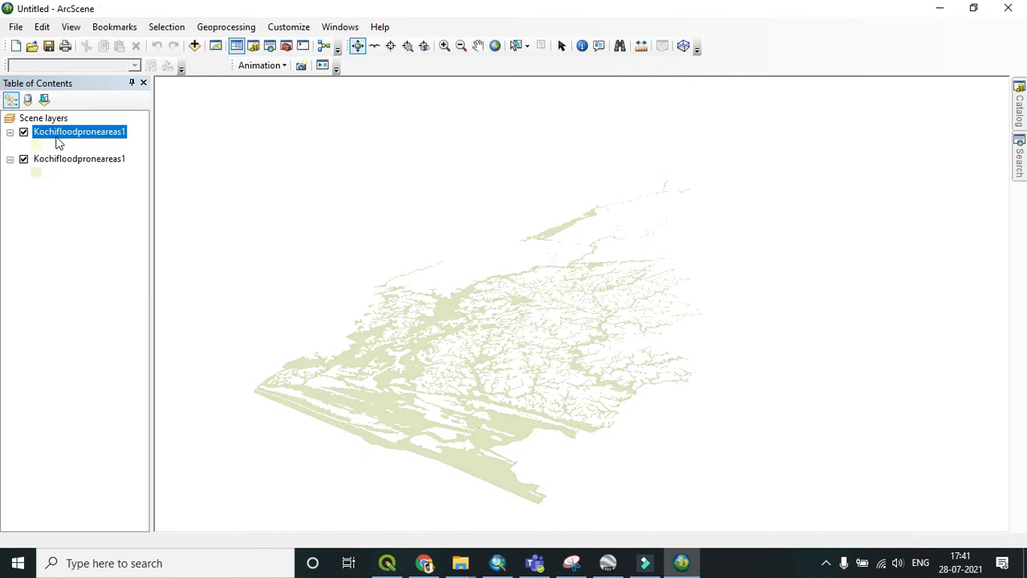
Step: Symbolize the top flood-prone layer by unique Name values, excluding all other values and removing the Flood plain category
{"action": "left_click", "coordinate": [120, 383]}
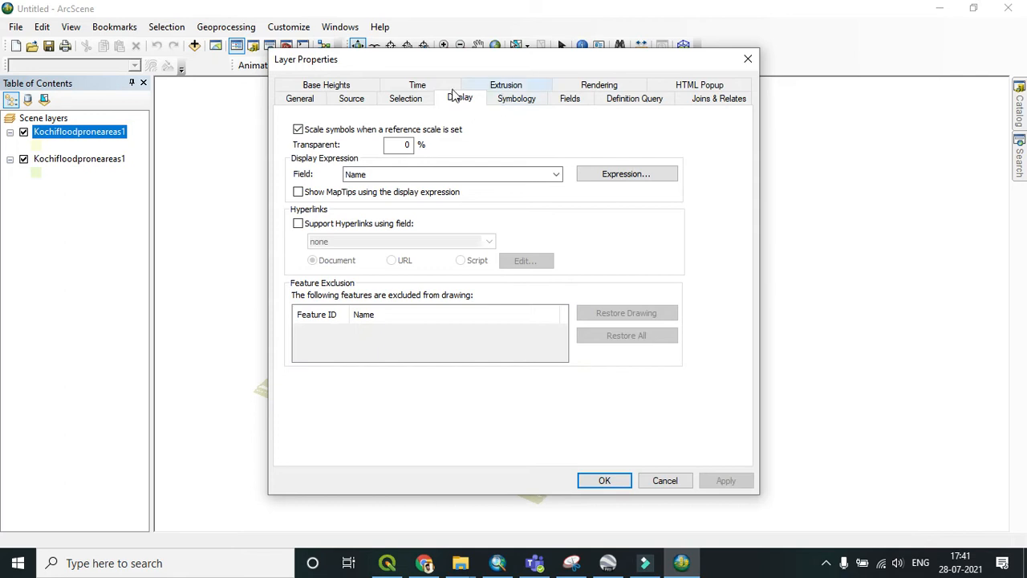
{"action": "left_click", "coordinate": [520, 102]}
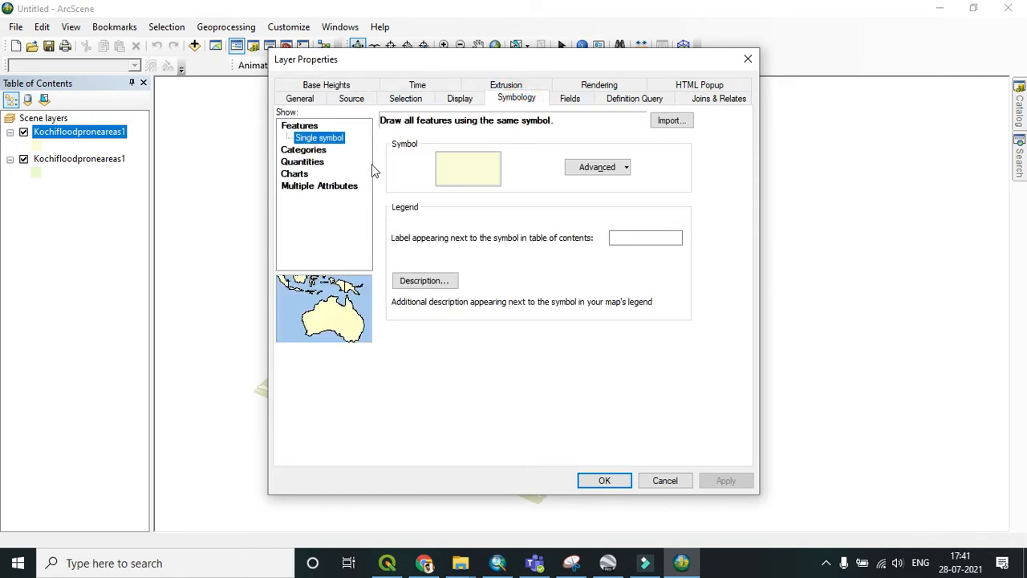
{"action": "left_click", "coordinate": [309, 150]}
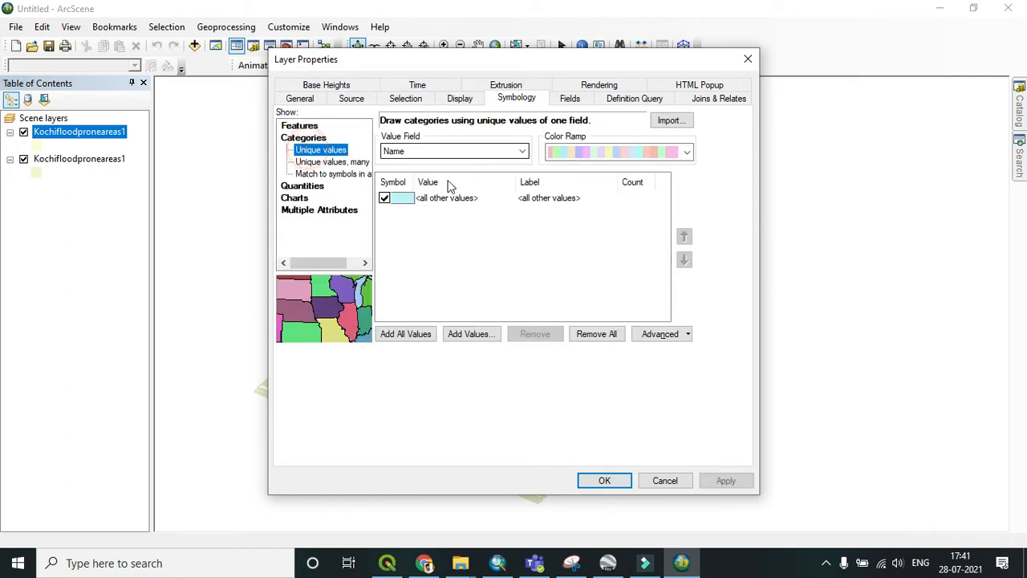
{"action": "left_click", "coordinate": [409, 335]}
{"action": "left_click", "coordinate": [384, 197]}
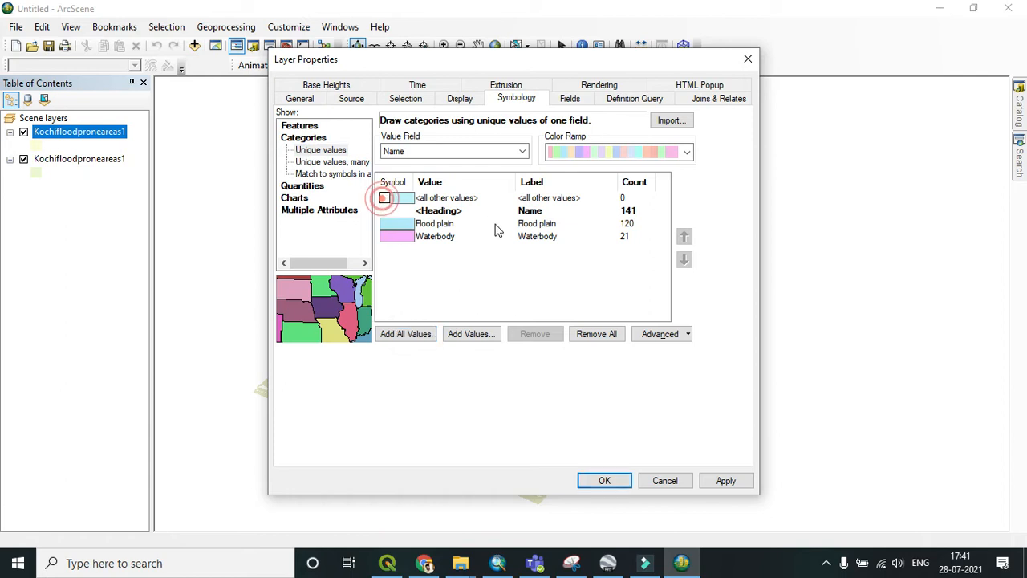
{"action": "left_click", "coordinate": [418, 224]}
{"action": "left_click", "coordinate": [540, 334]}
Step: Give the Waterbody category a dark blue fill, adjust its outline colour, and apply the symbology
{"action": "double_click", "coordinate": [396, 224]}
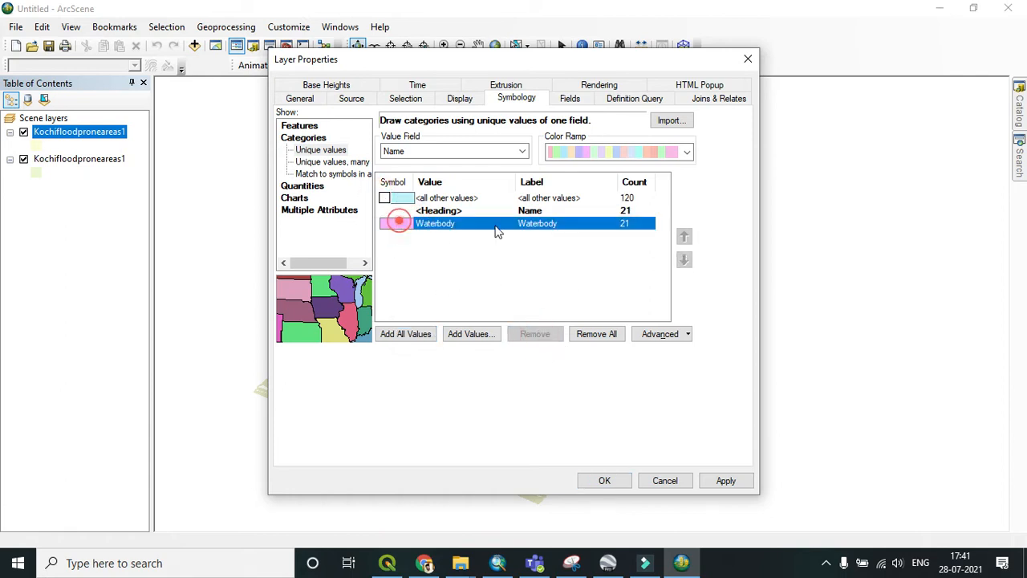
{"action": "left_click", "coordinate": [674, 225]}
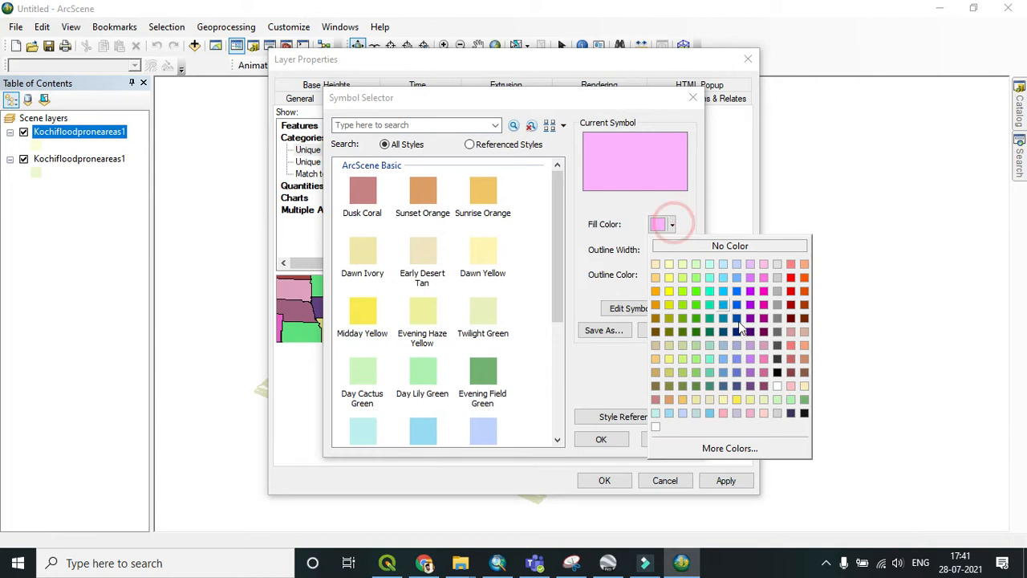
{"action": "left_click", "coordinate": [740, 329]}
{"action": "left_click", "coordinate": [672, 275]}
{"action": "left_click", "coordinate": [703, 307]}
{"action": "left_click", "coordinate": [604, 439]}
{"action": "left_click", "coordinate": [611, 479]}
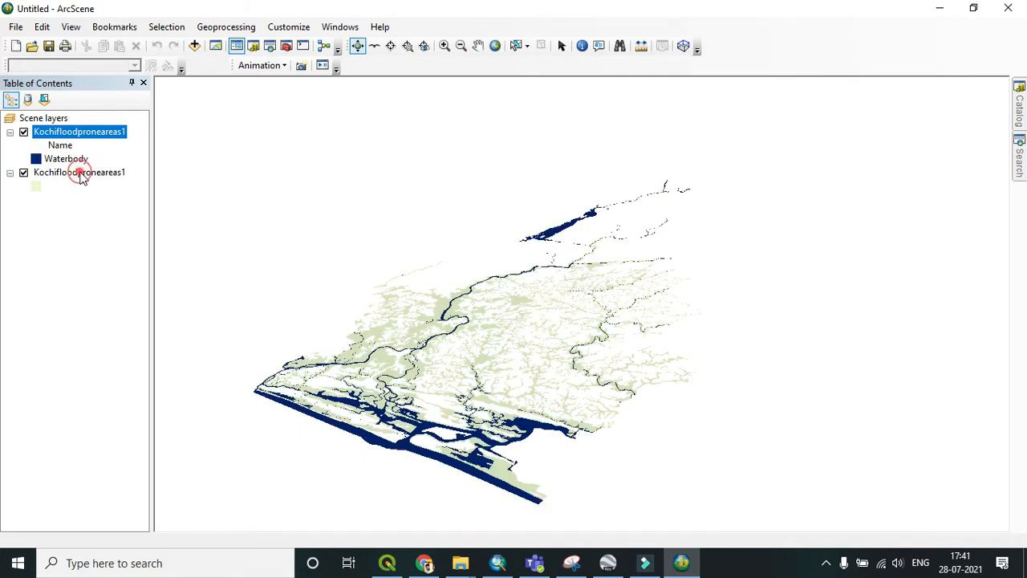
Step: Symbolize the second flood-prone layer by unique Name values, excluding all other values and removing the Waterbody category
{"action": "right_click", "coordinate": [79, 172]}
{"action": "left_click", "coordinate": [126, 415]}
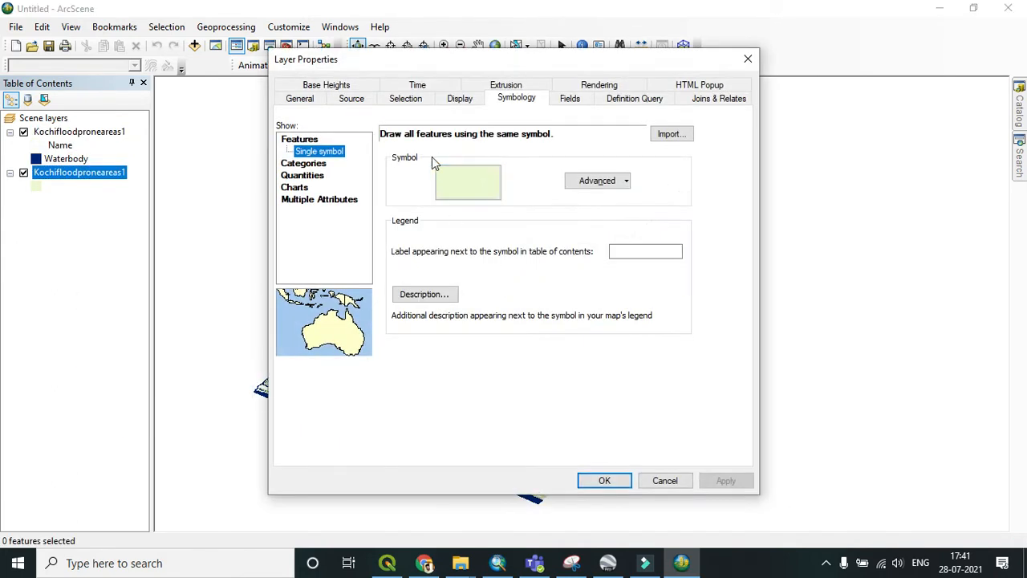
{"action": "left_click", "coordinate": [304, 175]}
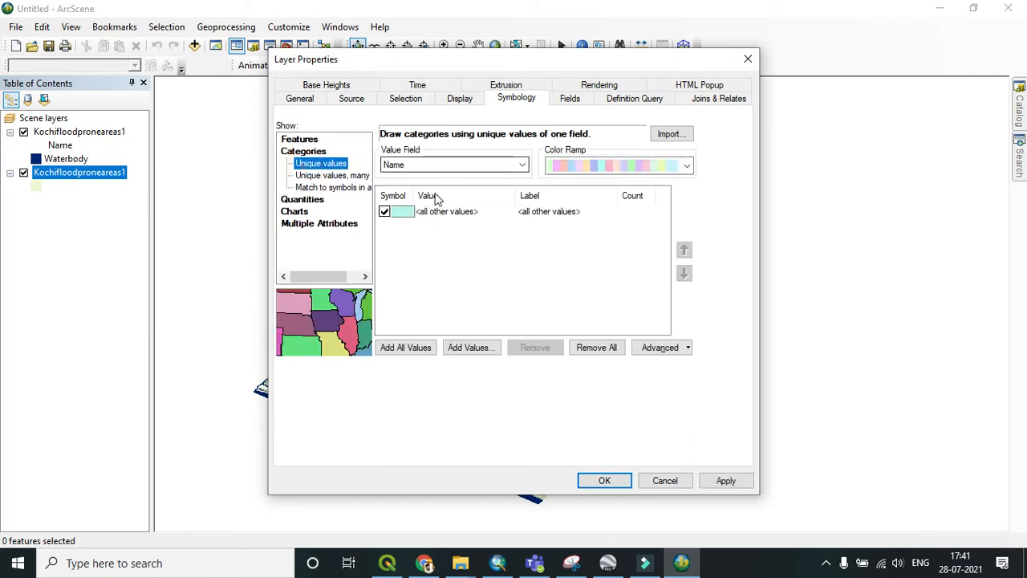
{"action": "left_click", "coordinate": [404, 349]}
{"action": "left_click", "coordinate": [384, 211]}
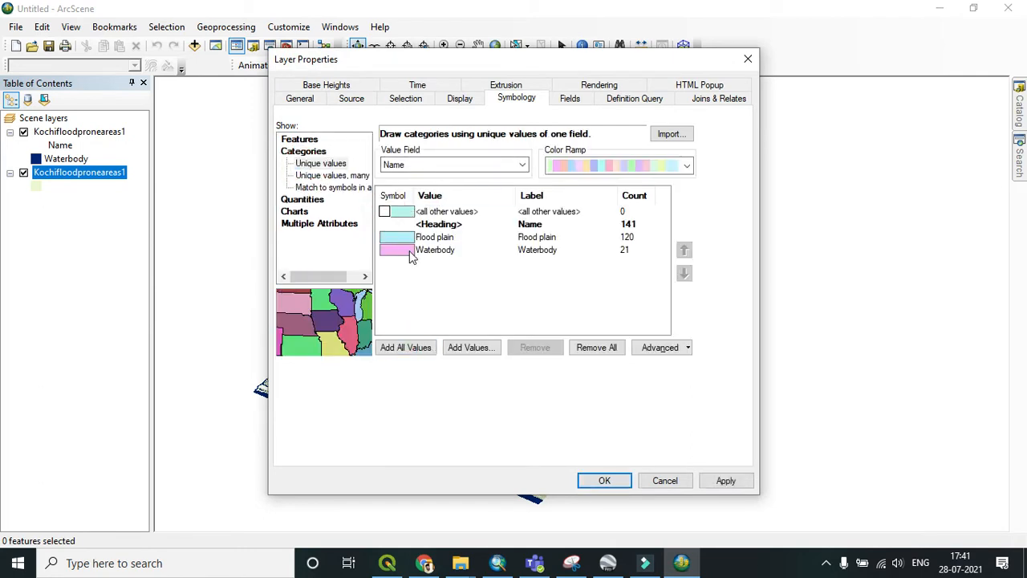
{"action": "left_click", "coordinate": [405, 250]}
{"action": "left_click", "coordinate": [545, 349]}
Step: Give the Flood plain category a light blue fill with no outline colour and apply the symbology
{"action": "double_click", "coordinate": [394, 236]}
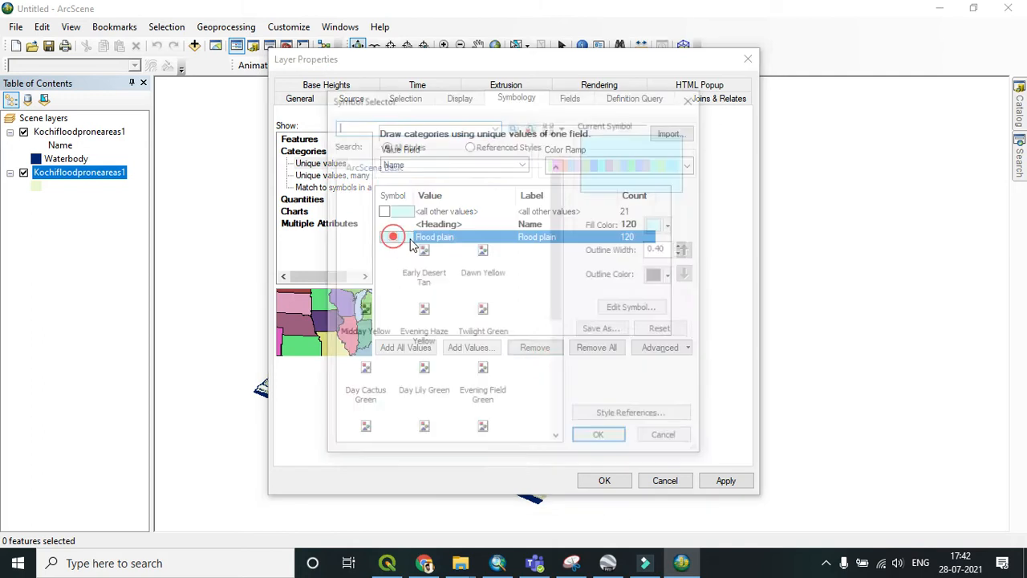
{"action": "left_click", "coordinate": [660, 224]}
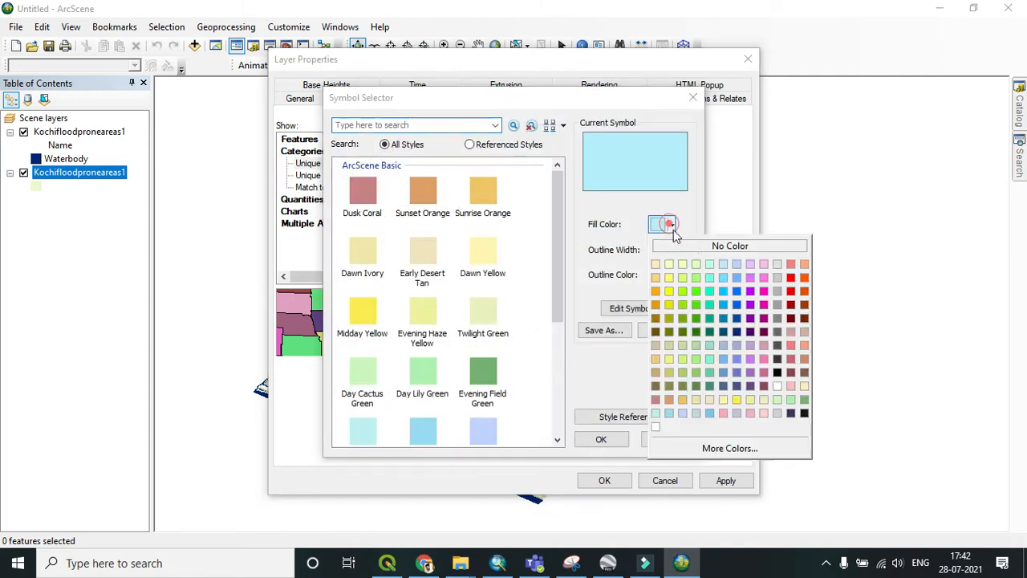
{"action": "left_click", "coordinate": [737, 279]}
{"action": "left_click", "coordinate": [671, 274]}
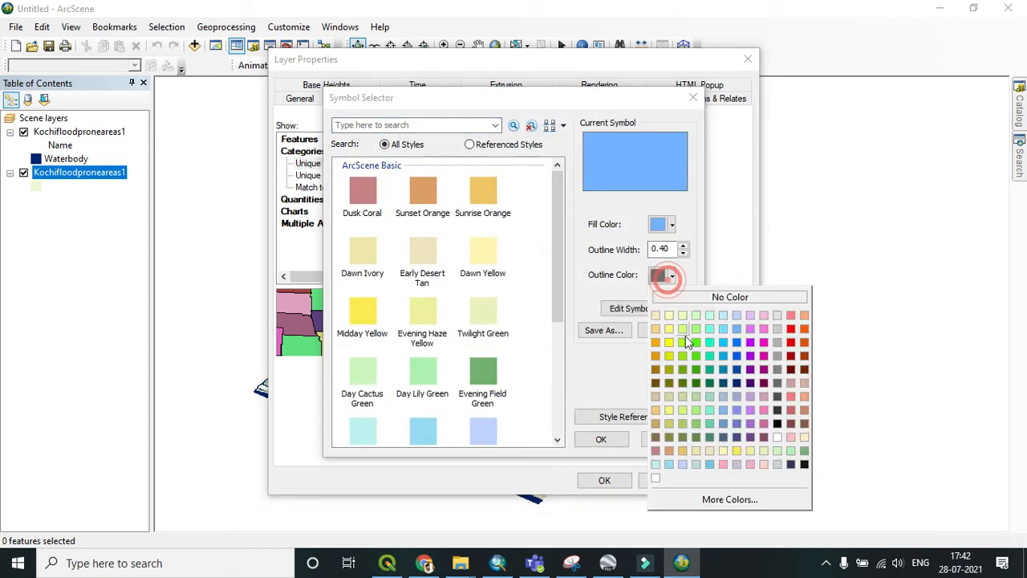
{"action": "left_click", "coordinate": [713, 297]}
{"action": "left_click", "coordinate": [601, 438]}
{"action": "left_click", "coordinate": [604, 480]}
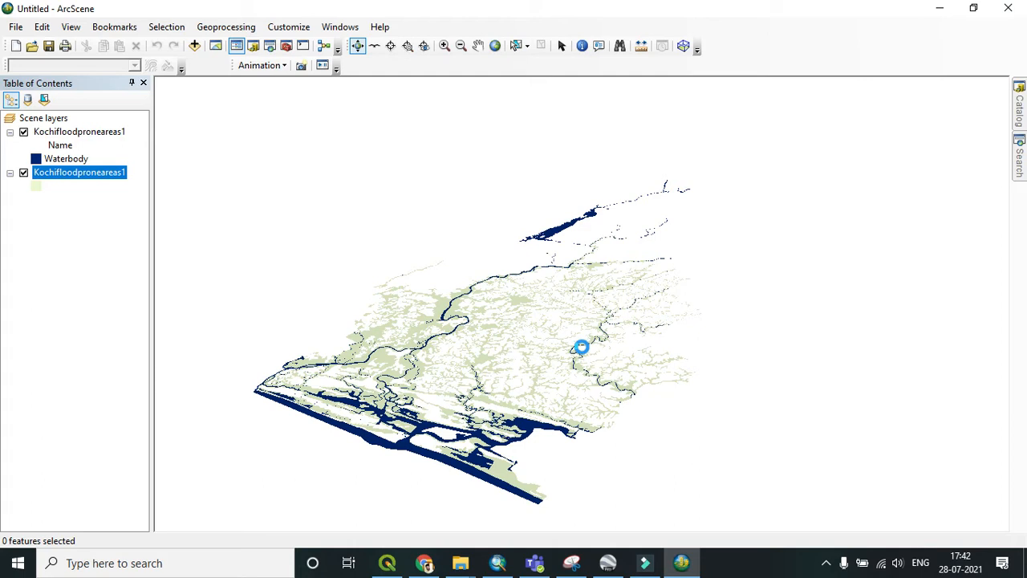
Step: Add the EKM.tif raster from E:\OTHER\Bhuvan to the scene without building pyramids
{"action": "left_click_drag", "start_coordinate": [663, 347], "coordinate": [425, 433]}
{"action": "left_click", "coordinate": [195, 45]}
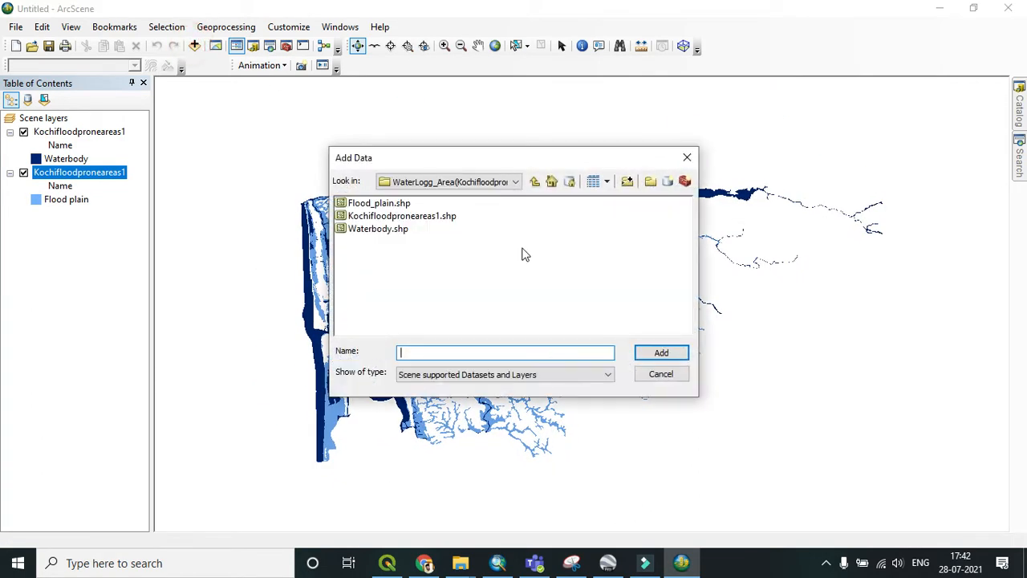
{"action": "left_click", "coordinate": [514, 183]}
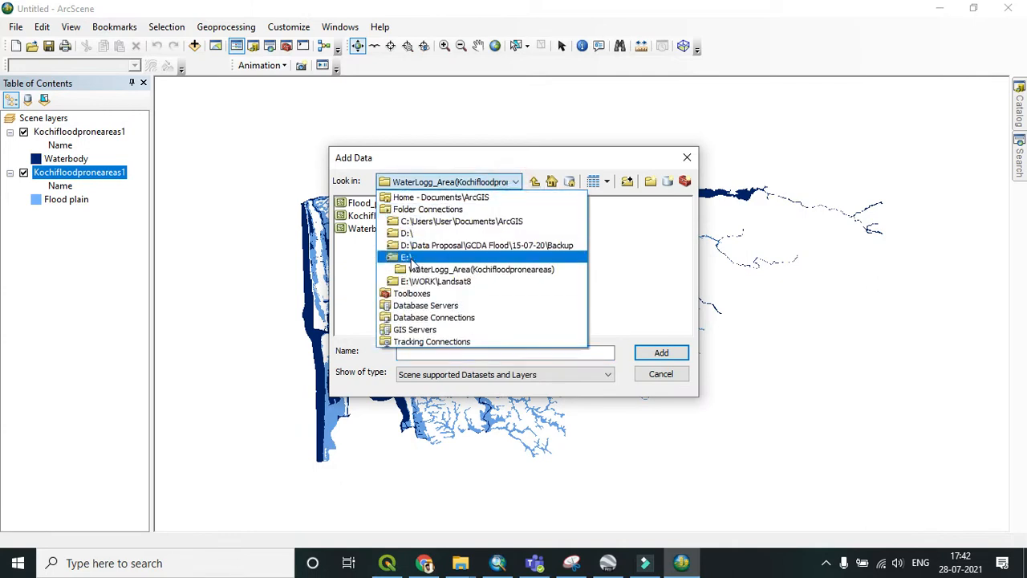
{"action": "left_click", "coordinate": [411, 258]}
{"action": "left_click", "coordinate": [365, 217]}
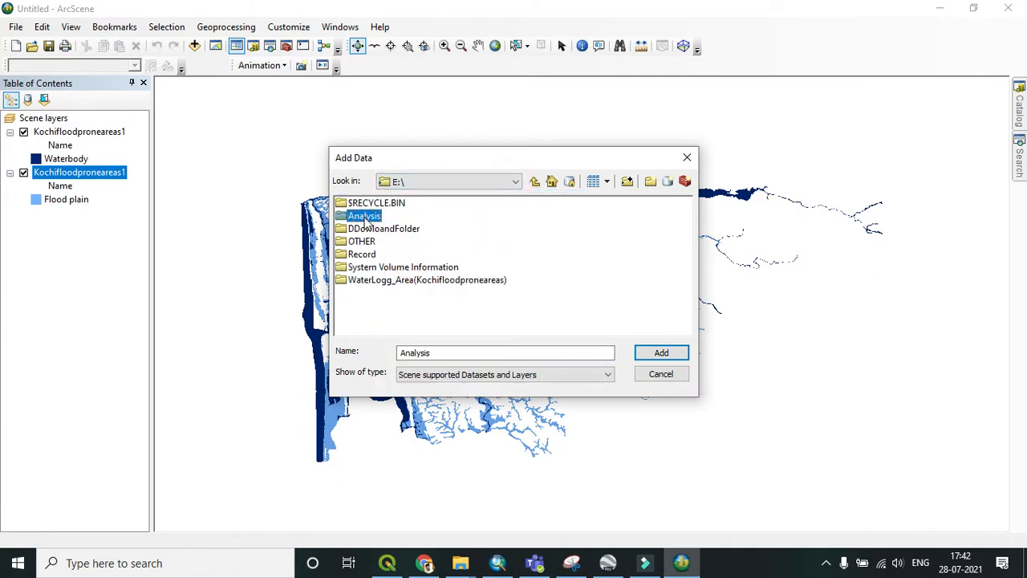
{"action": "double_click", "coordinate": [368, 218]}
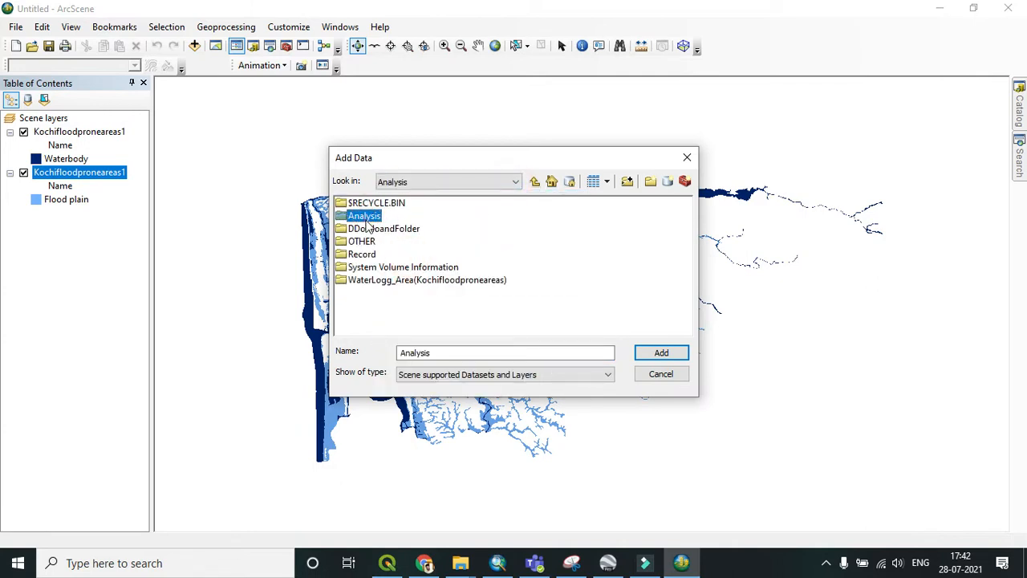
{"action": "left_click", "coordinate": [534, 182]}
{"action": "left_click", "coordinate": [362, 242]}
{"action": "double_click", "coordinate": [361, 242]}
{"action": "left_click", "coordinate": [362, 216]}
{"action": "left_click", "coordinate": [357, 231]}
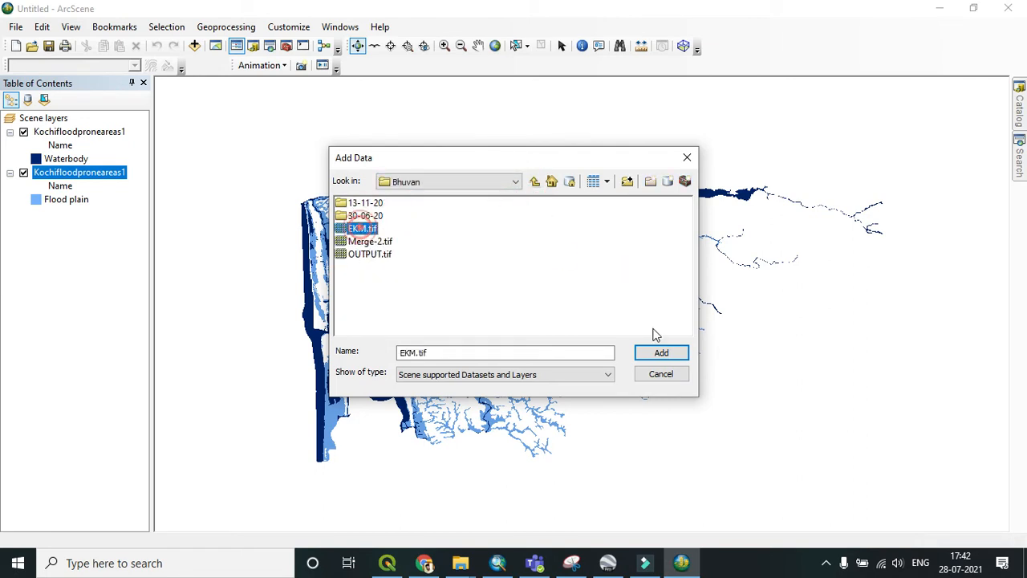
{"action": "left_click", "coordinate": [661, 352]}
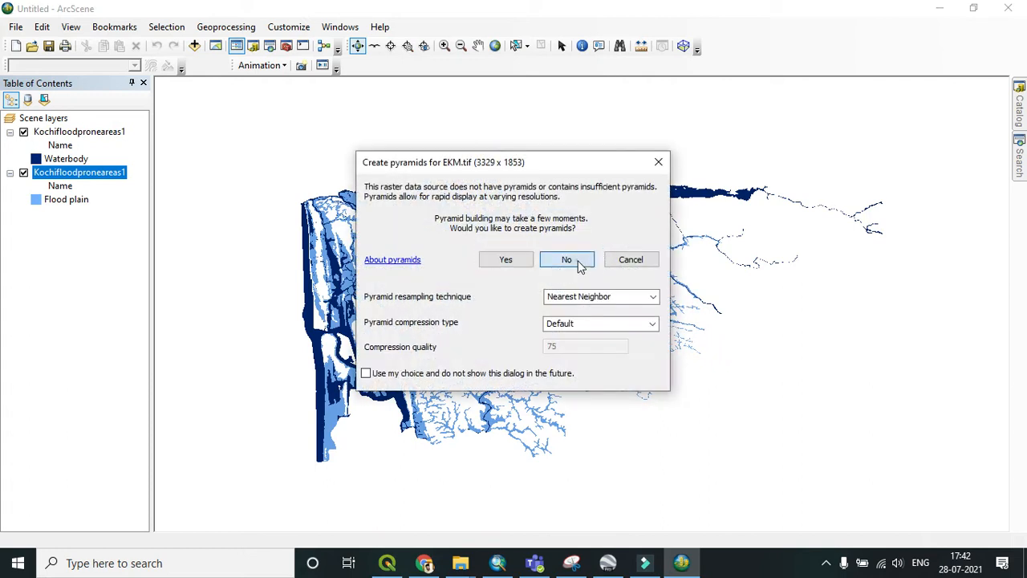
{"action": "left_click", "coordinate": [564, 258]}
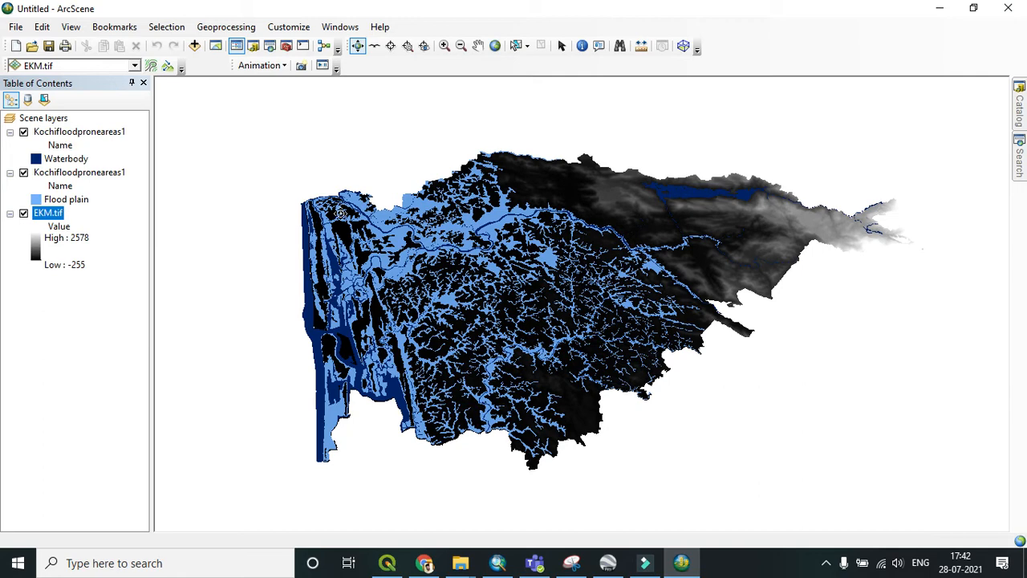
Step: Open EKM.tif's base height settings and make it float on the EKM.tif custom surface
{"action": "left_click_drag", "start_coordinate": [763, 271], "coordinate": [610, 186]}
{"action": "left_click", "coordinate": [82, 323]}
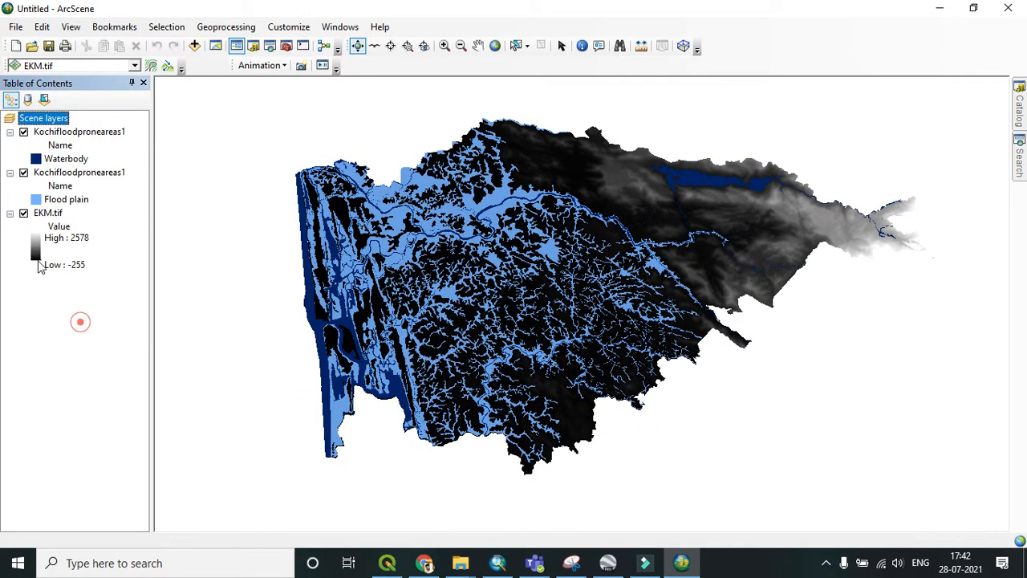
{"action": "right_click", "coordinate": [46, 215]}
{"action": "left_click", "coordinate": [85, 377]}
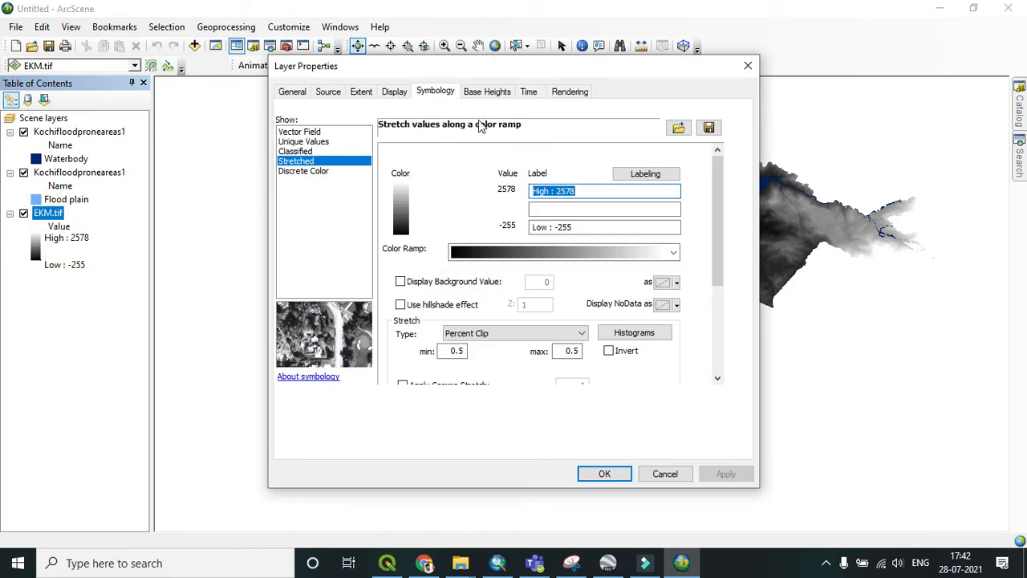
{"action": "left_click", "coordinate": [487, 91]}
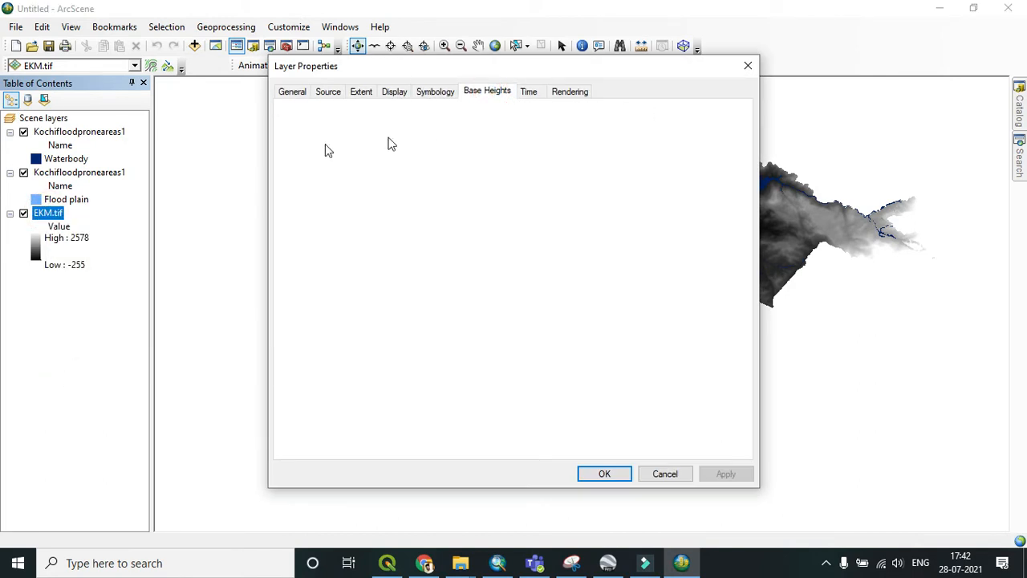
{"action": "left_click", "coordinate": [297, 144]}
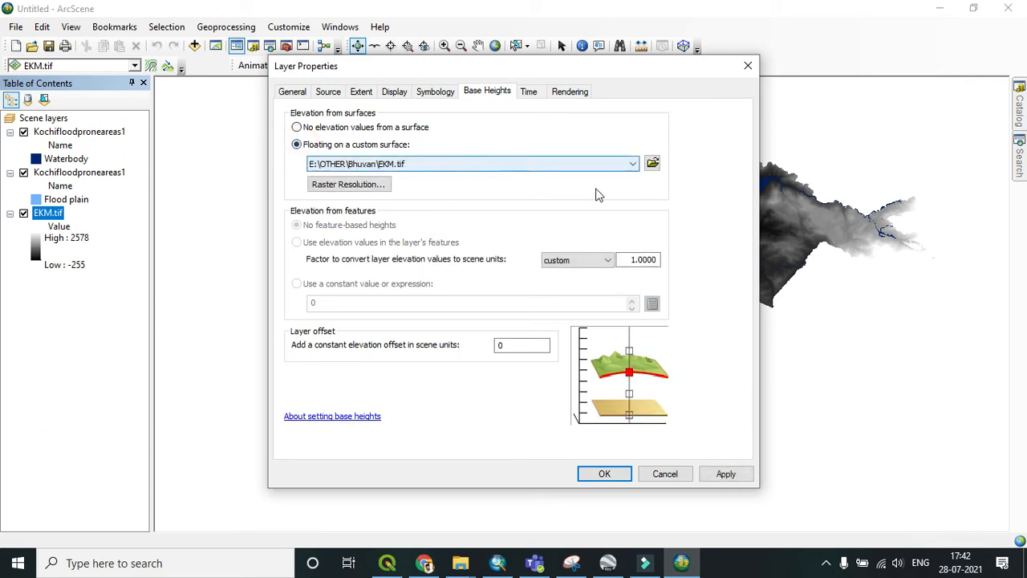
Step: Set the elevation conversion factor to 6 and the layer offset to 1400, then confirm the layer properties
{"action": "left_click", "coordinate": [635, 261]}
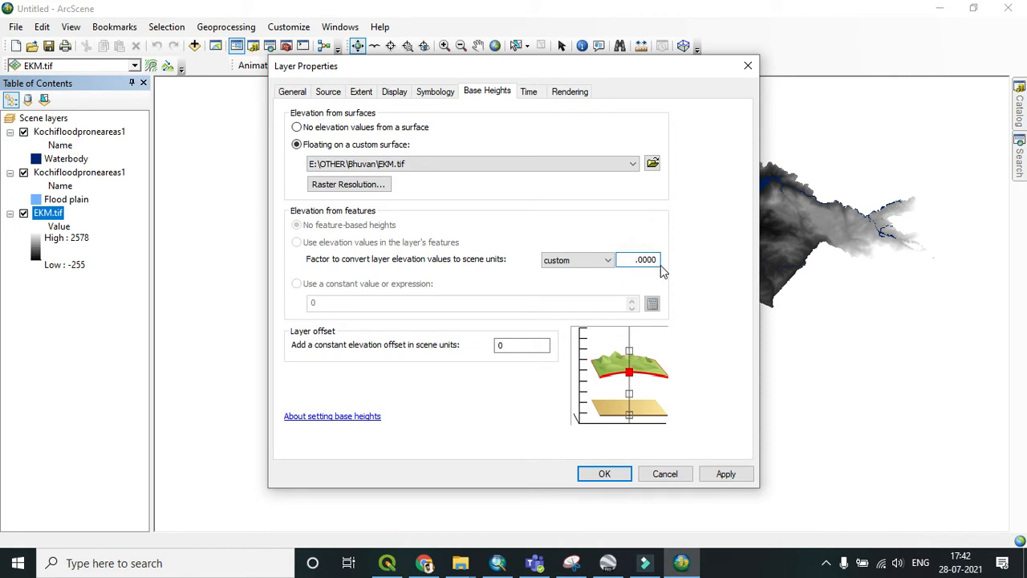
{"action": "type", "text": "6"}
{"action": "double_click", "coordinate": [520, 345]}
{"action": "type", "text": "1400"}
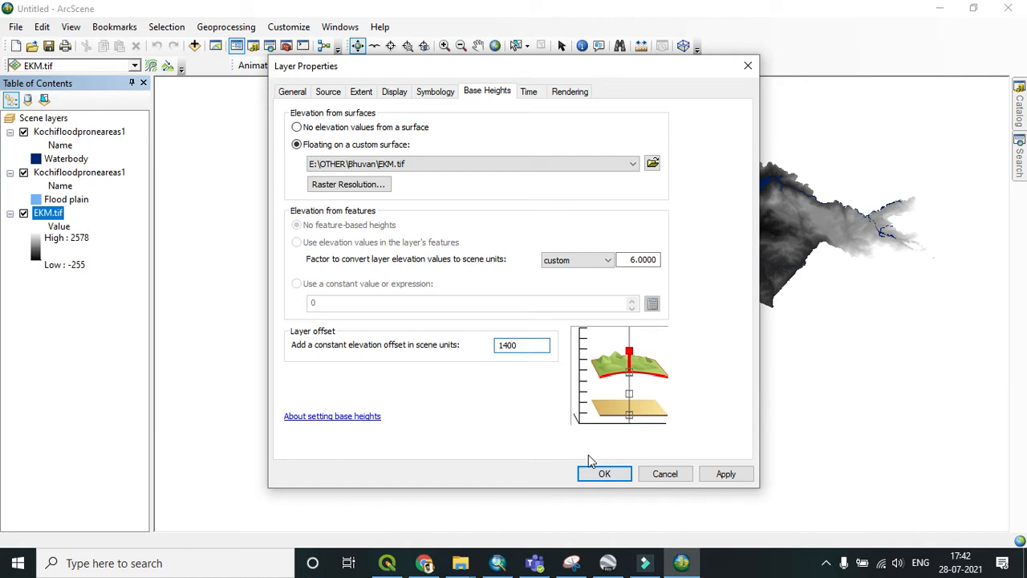
{"action": "left_click", "coordinate": [610, 477]}
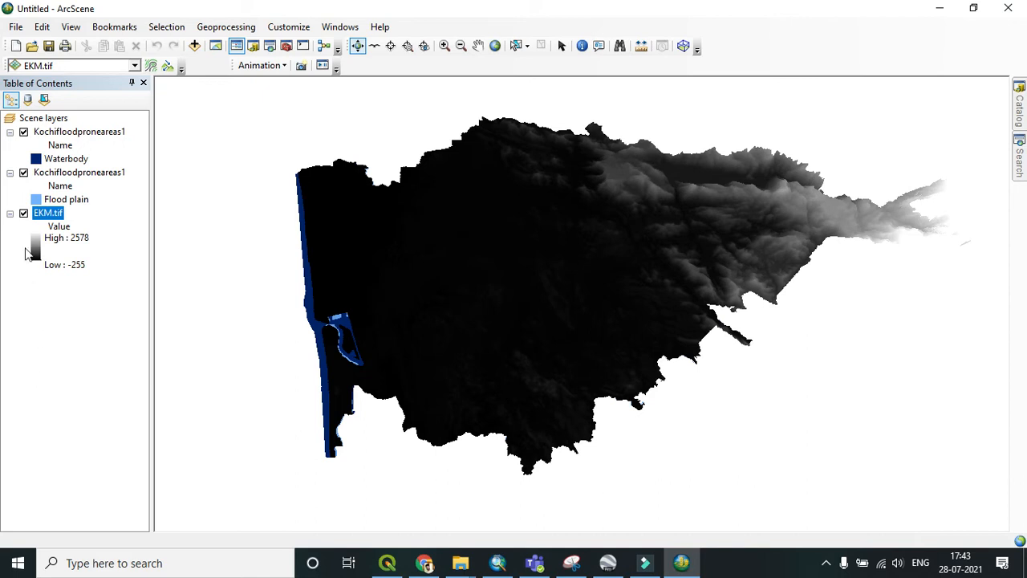
Step: Hide the EKM.tif layer and give the Waterbody layer a base-height layer offset of 140
{"action": "left_click", "coordinate": [23, 214]}
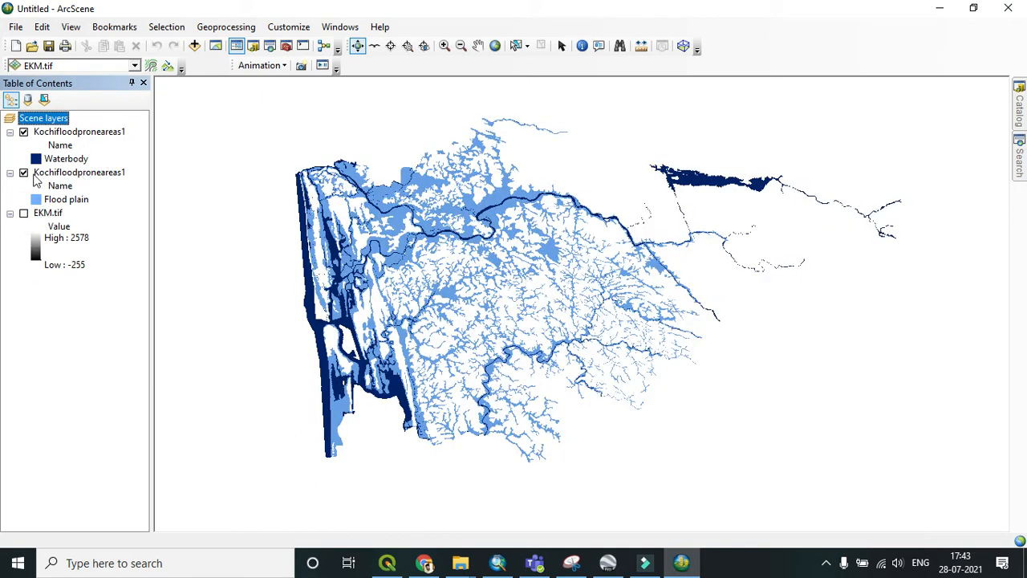
{"action": "left_click", "coordinate": [72, 133]}
{"action": "right_click", "coordinate": [84, 136]}
{"action": "left_click", "coordinate": [131, 374]}
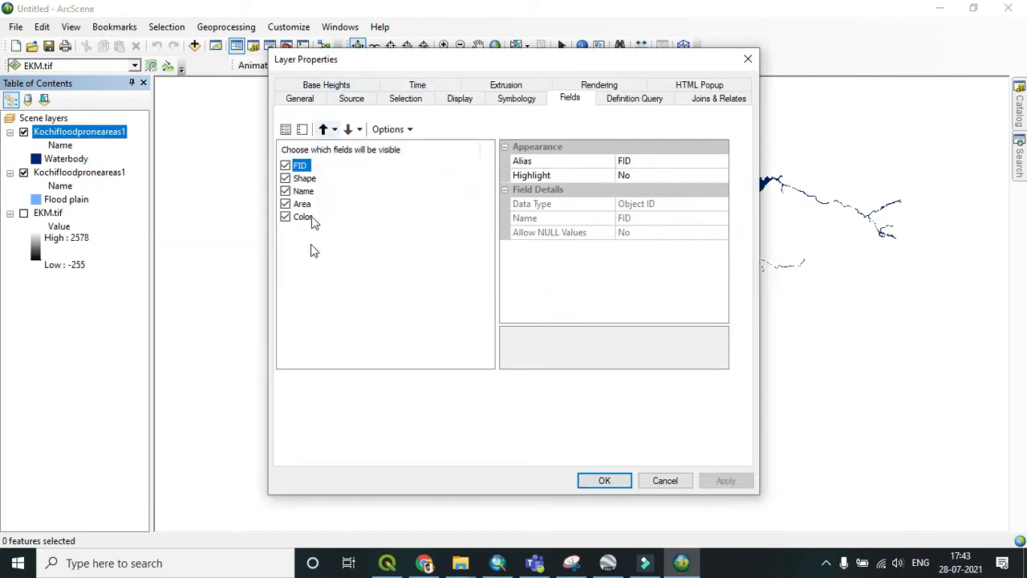
{"action": "left_click", "coordinate": [334, 87]}
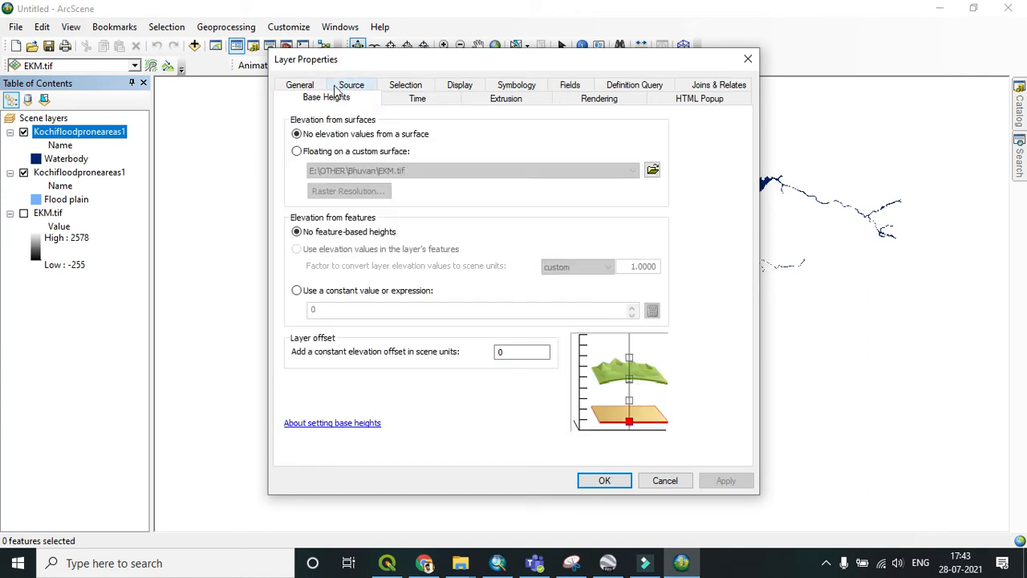
{"action": "double_click", "coordinate": [517, 351]}
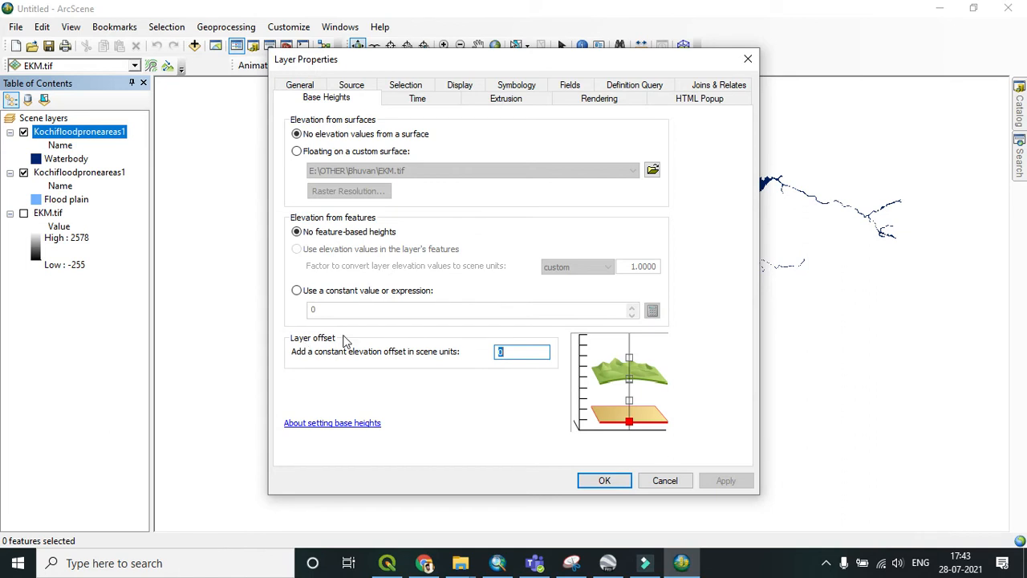
{"action": "type", "text": "1400"}
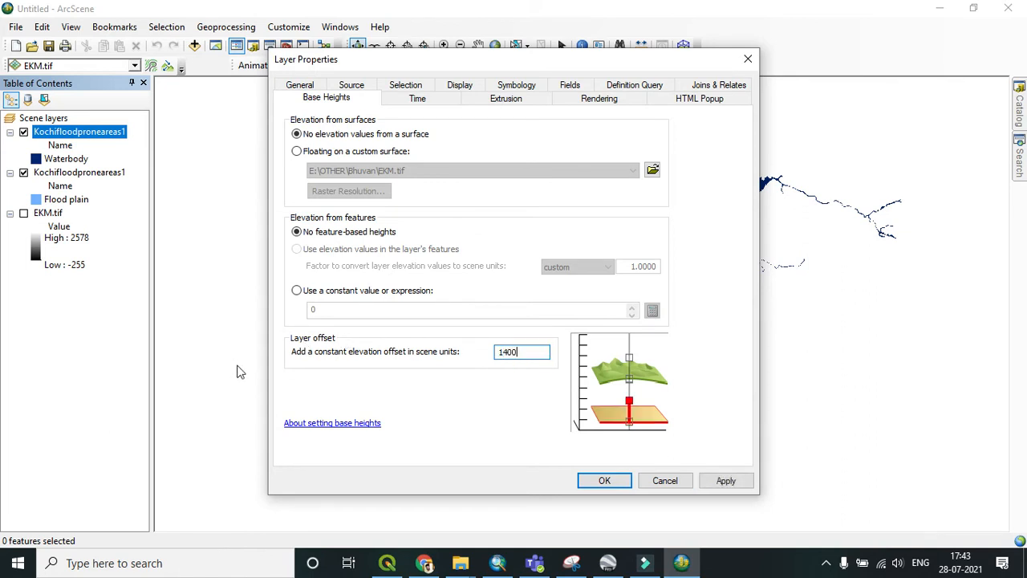
{"action": "left_click", "coordinate": [604, 480]}
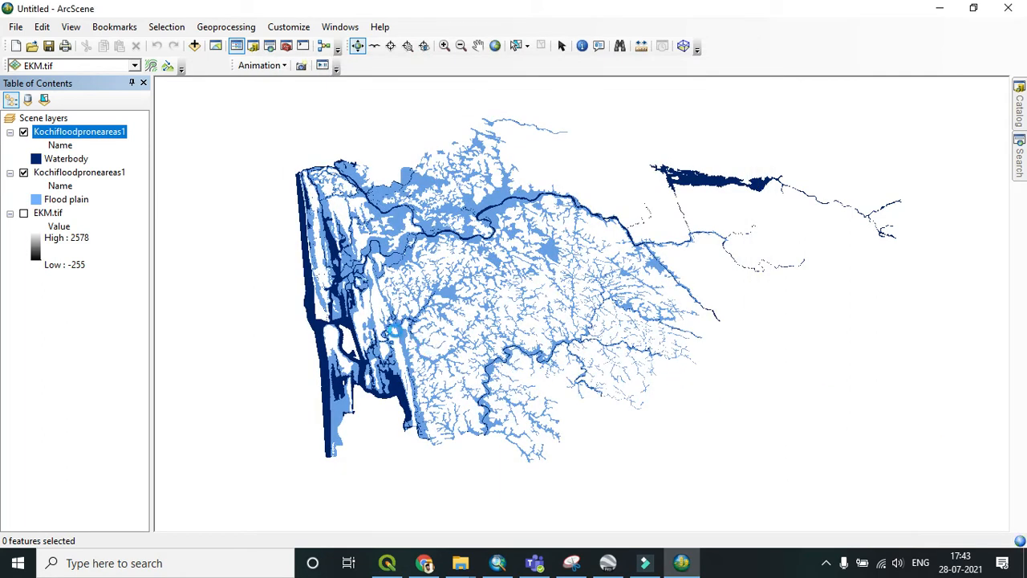
Step: Orbit and zoom around the scene to inspect the raised flood layers in 3D
{"action": "left_click_drag", "start_coordinate": [415, 361], "coordinate": [664, 161]}
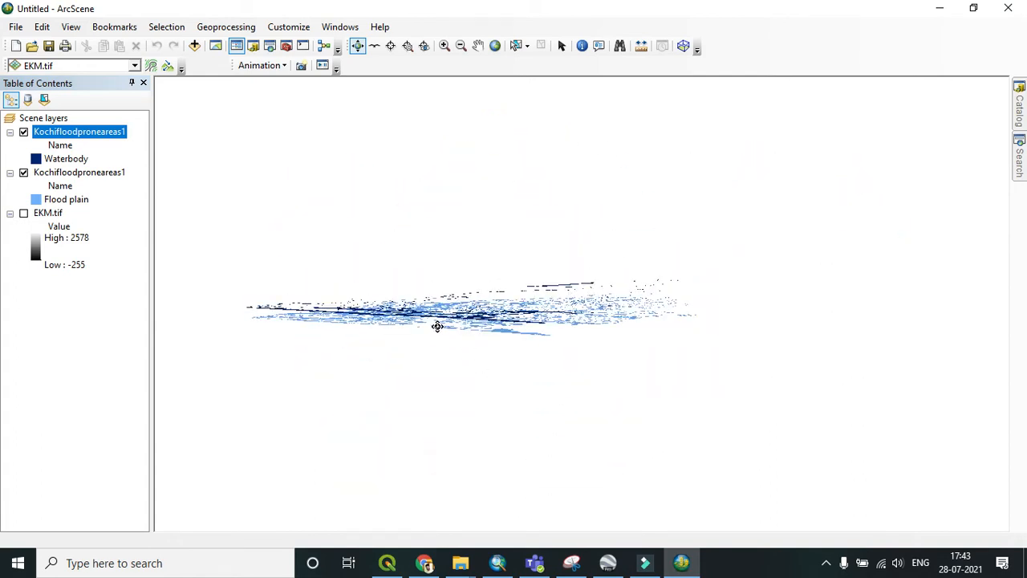
{"action": "scroll", "coordinate": [440, 327], "scroll_direction": "up", "scroll_amount": 3}
{"action": "left_click_drag", "start_coordinate": [452, 375], "coordinate": [407, 416]}
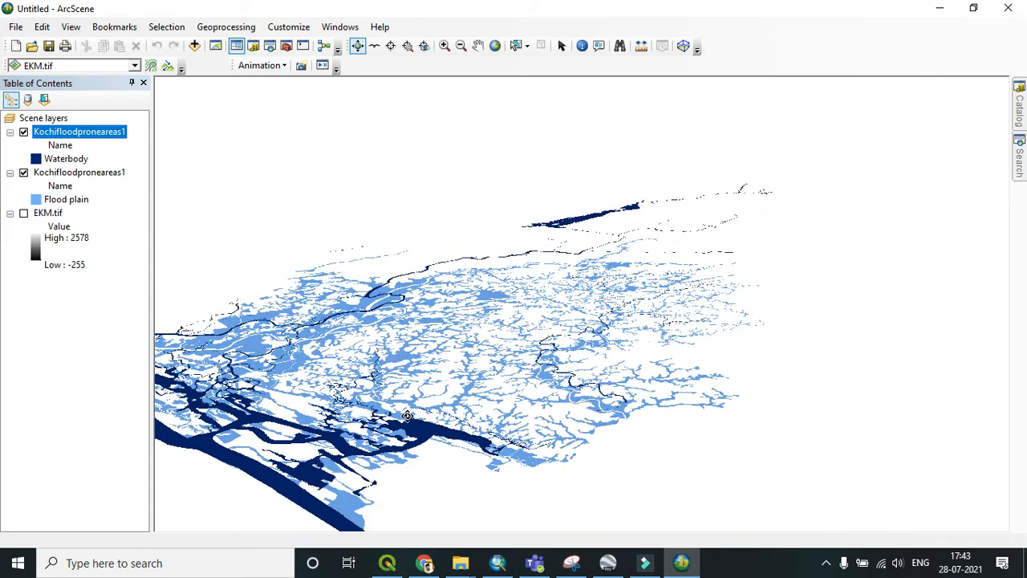
{"action": "scroll", "coordinate": [422, 407], "scroll_direction": "down", "scroll_amount": 3}
{"action": "scroll", "coordinate": [423, 406], "scroll_direction": "down", "scroll_amount": 3}
{"action": "left_click_drag", "start_coordinate": [635, 366], "coordinate": [350, 438]}
{"action": "scroll", "coordinate": [621, 274], "scroll_direction": "up", "scroll_amount": 3}
{"action": "scroll", "coordinate": [569, 283], "scroll_direction": "up", "scroll_amount": 3}
{"action": "scroll", "coordinate": [497, 252], "scroll_direction": "down", "scroll_amount": 1}
{"action": "left_click_drag", "start_coordinate": [497, 250], "coordinate": [628, 311]}
{"action": "left_click", "coordinate": [97, 171]}
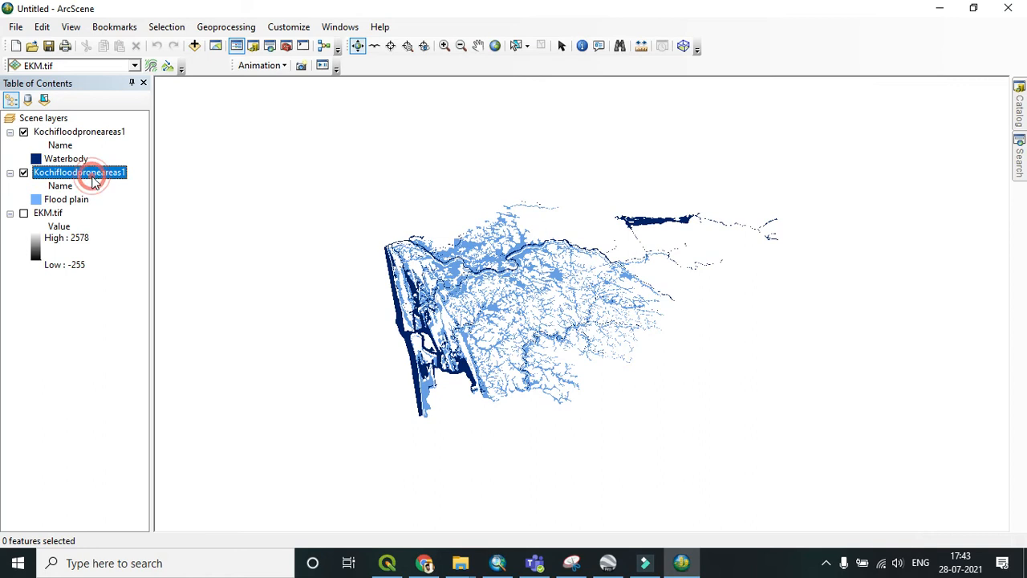
{"action": "right_click", "coordinate": [71, 175]}
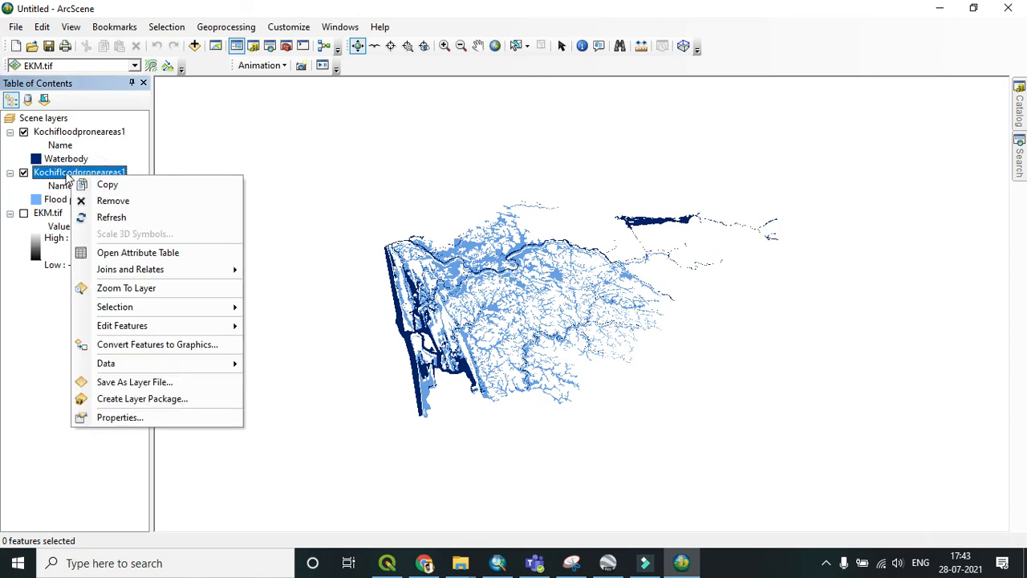
{"action": "left_click", "coordinate": [69, 176]}
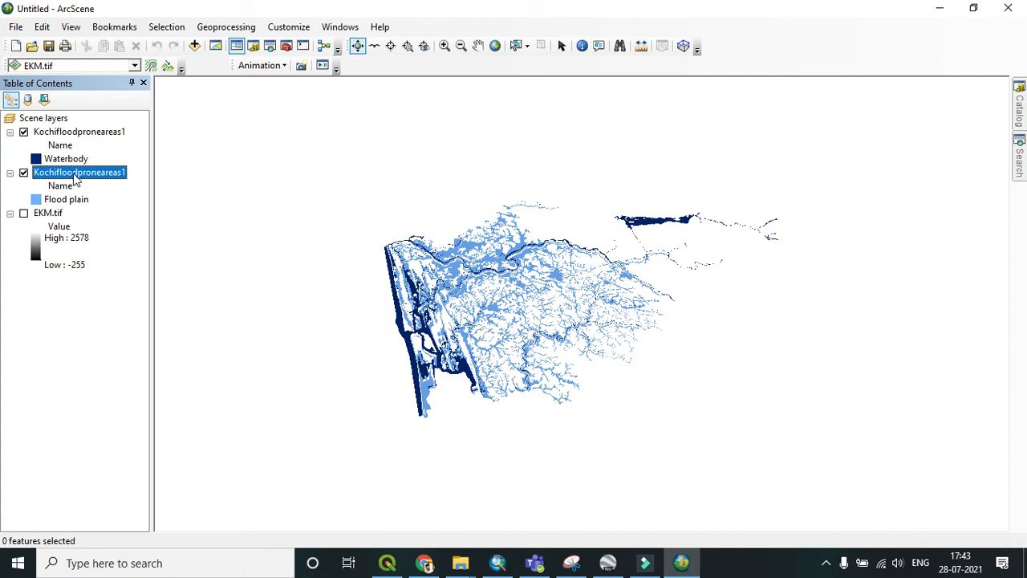
{"action": "right_click", "coordinate": [765, 49]}
{"action": "left_click", "coordinate": [741, 33]}
{"action": "right_click", "coordinate": [742, 33]}
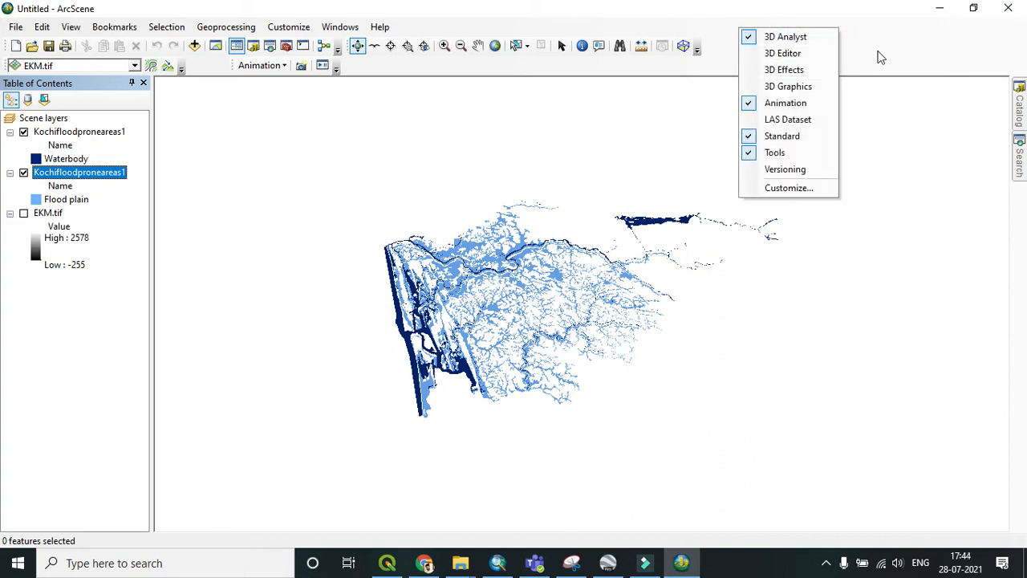
{"action": "right_click", "coordinate": [877, 52]}
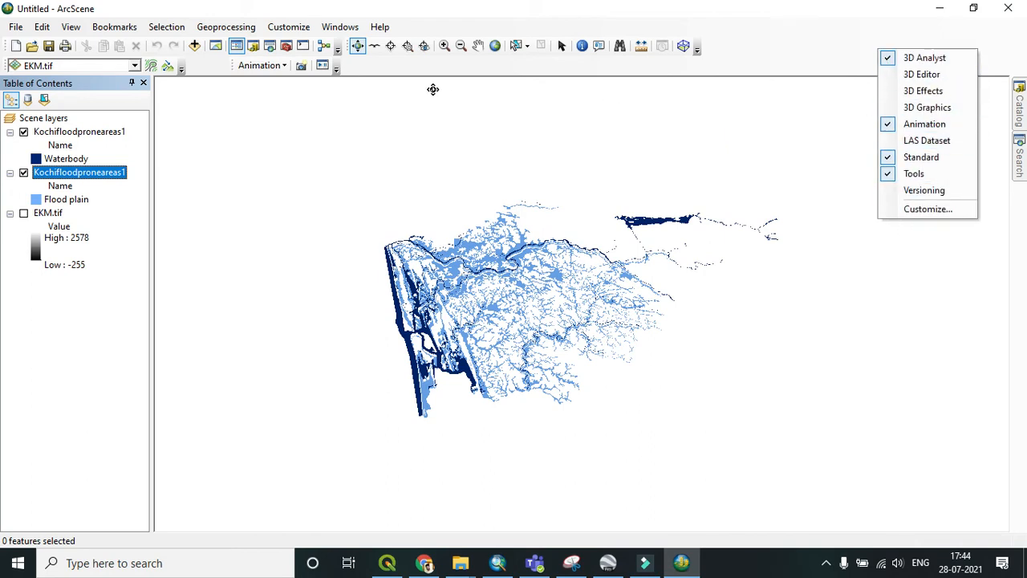
{"action": "left_click", "coordinate": [376, 71]}
{"action": "left_click", "coordinate": [281, 67]}
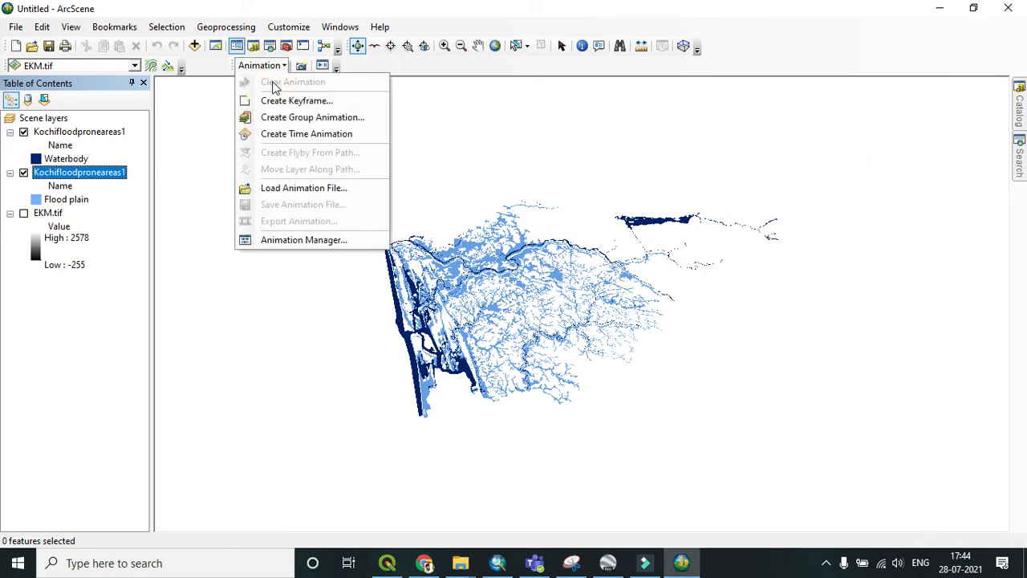
{"action": "left_click", "coordinate": [297, 241]}
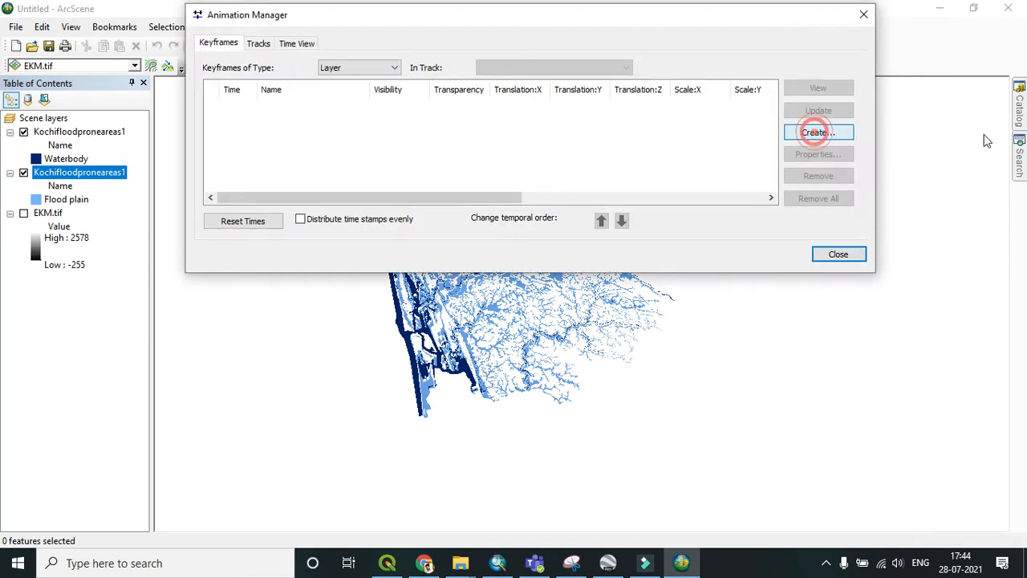
{"action": "left_click", "coordinate": [815, 132]}
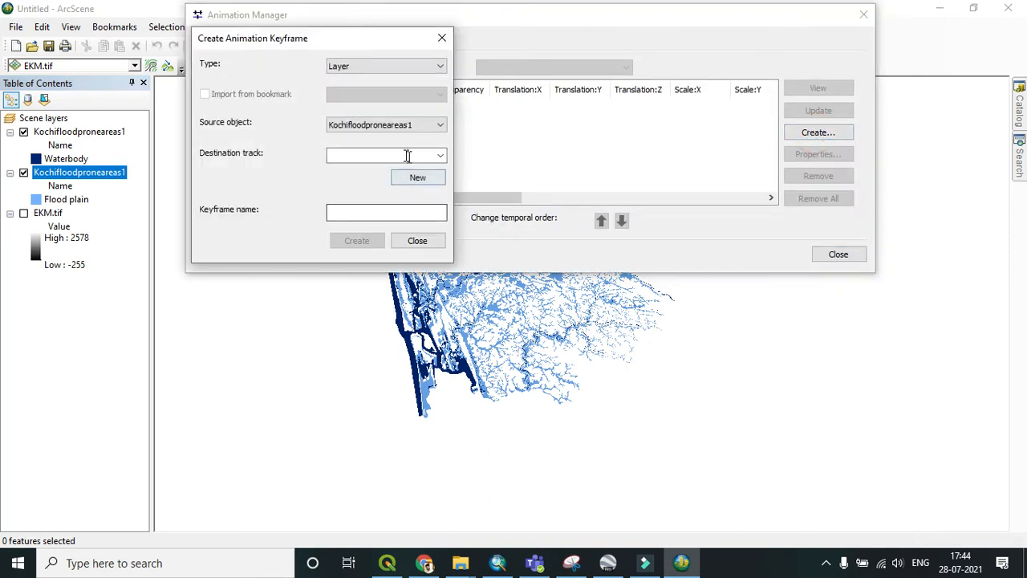
{"action": "left_click", "coordinate": [397, 125]}
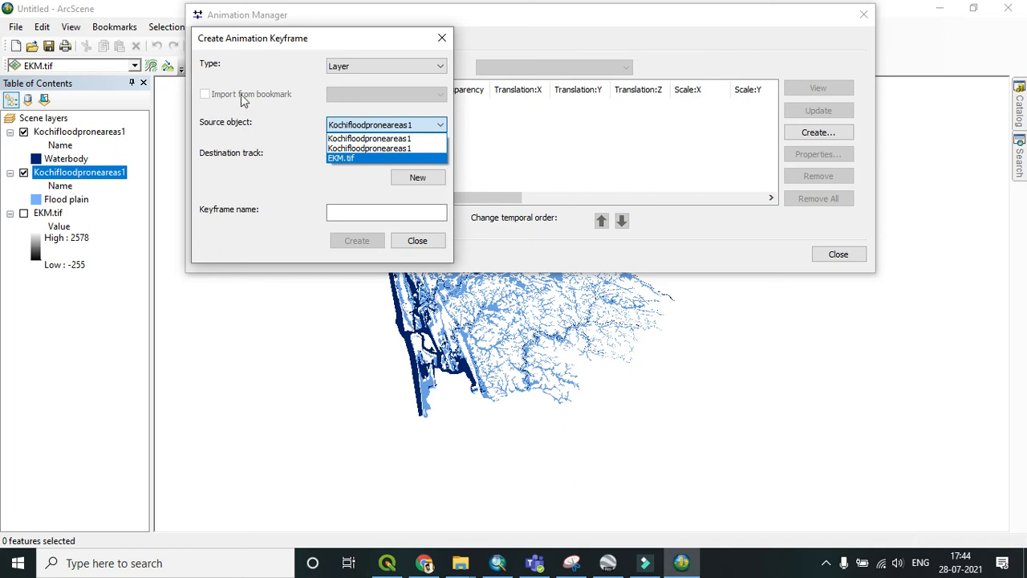
{"action": "left_click", "coordinate": [442, 37]}
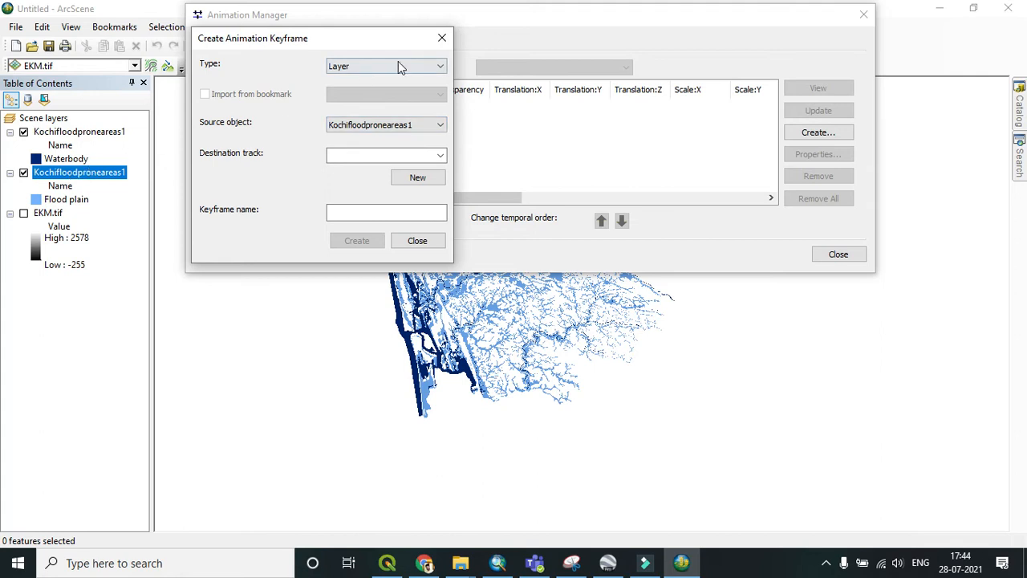
{"action": "left_click", "coordinate": [442, 38]}
{"action": "left_click", "coordinate": [862, 15]}
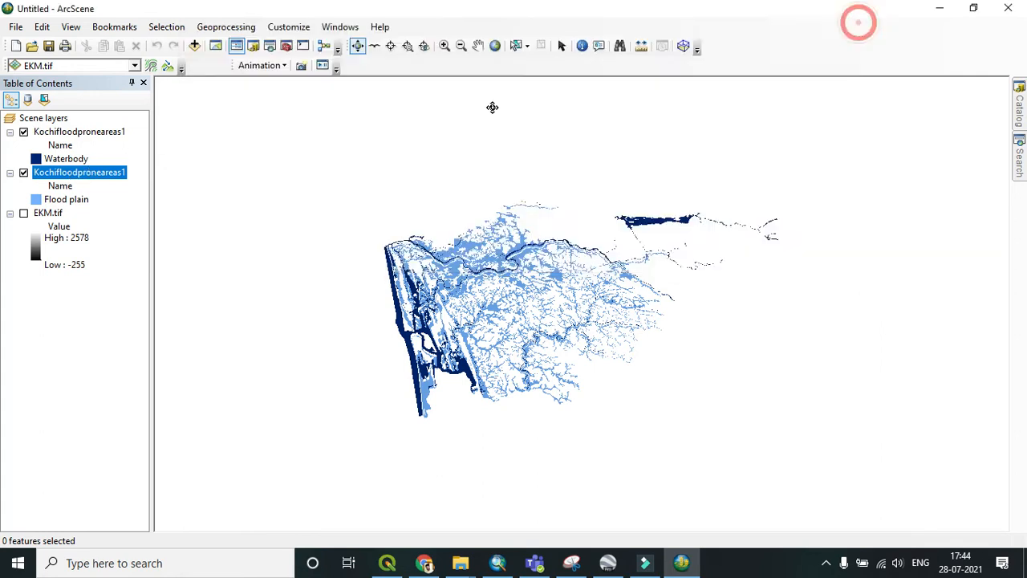
Step: Rename the flood plain layer as Flood
{"action": "right_click", "coordinate": [90, 183]}
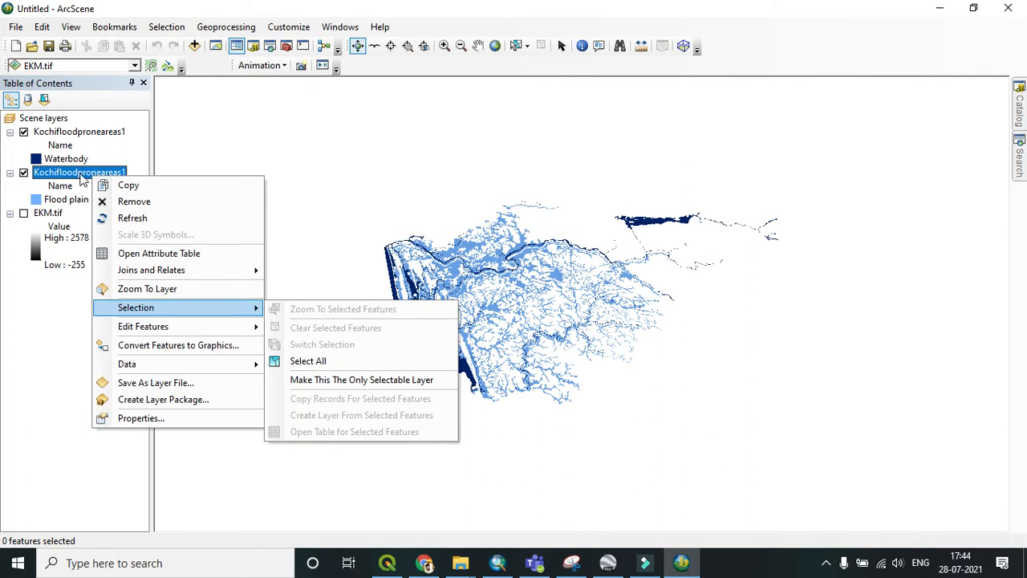
{"action": "left_click", "coordinate": [83, 175]}
{"action": "left_click", "coordinate": [80, 173]}
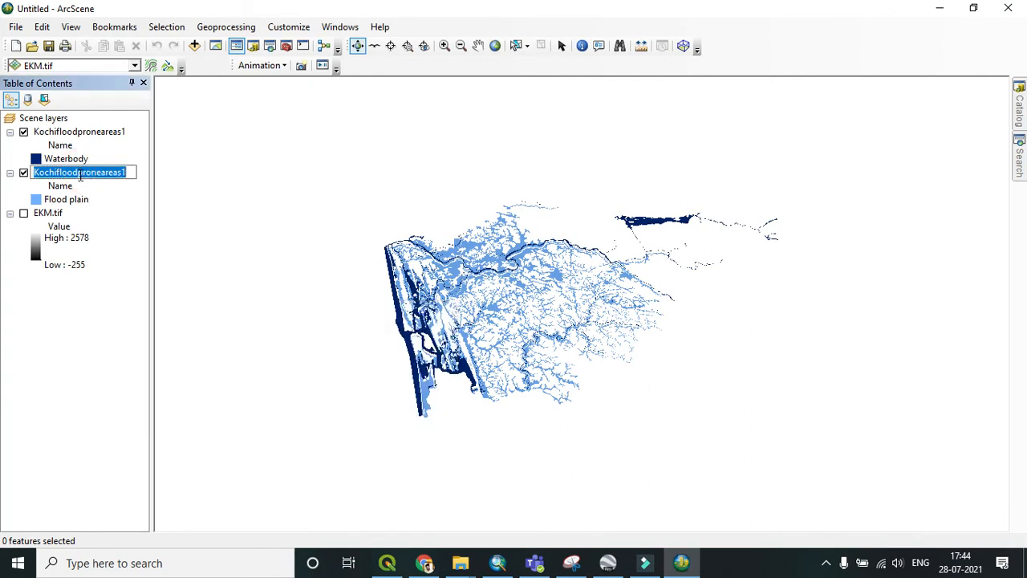
{"action": "type", "text": "Flood"}
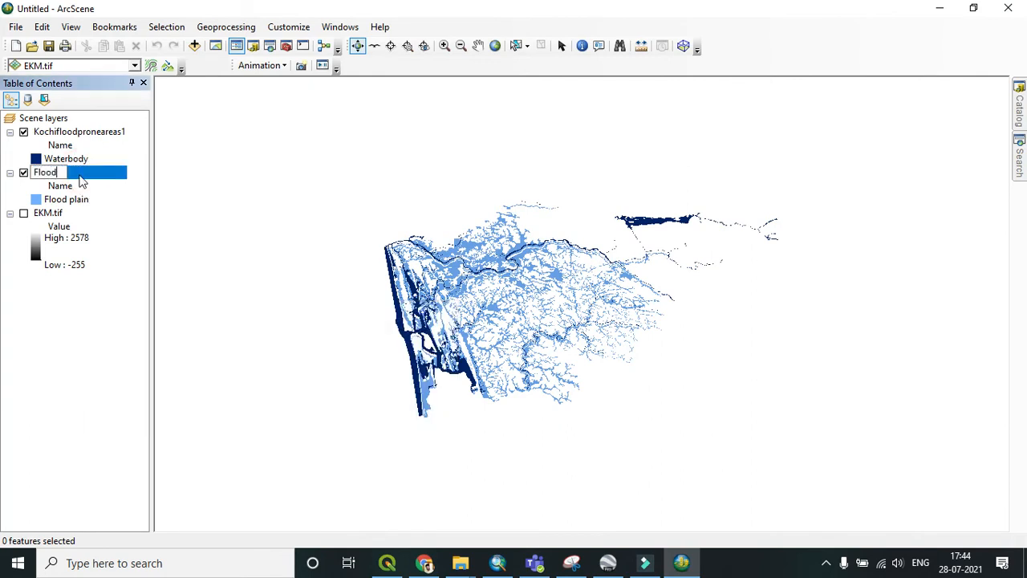
{"action": "left_click", "coordinate": [113, 313]}
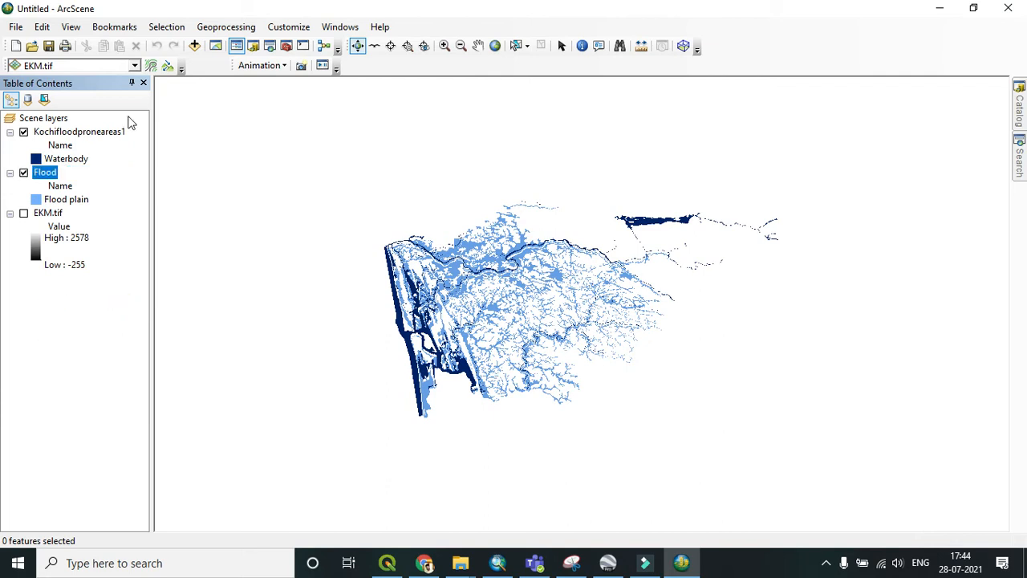
Step: Open the Animation Manager and create a layer keyframe for Flood on a new layer track
{"action": "left_click", "coordinate": [277, 66]}
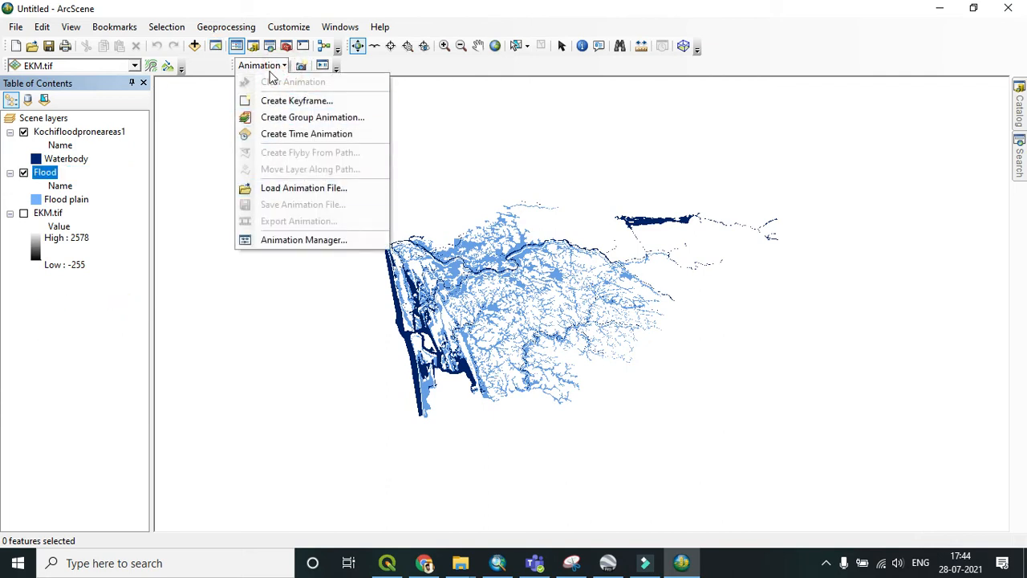
{"action": "left_click", "coordinate": [291, 240]}
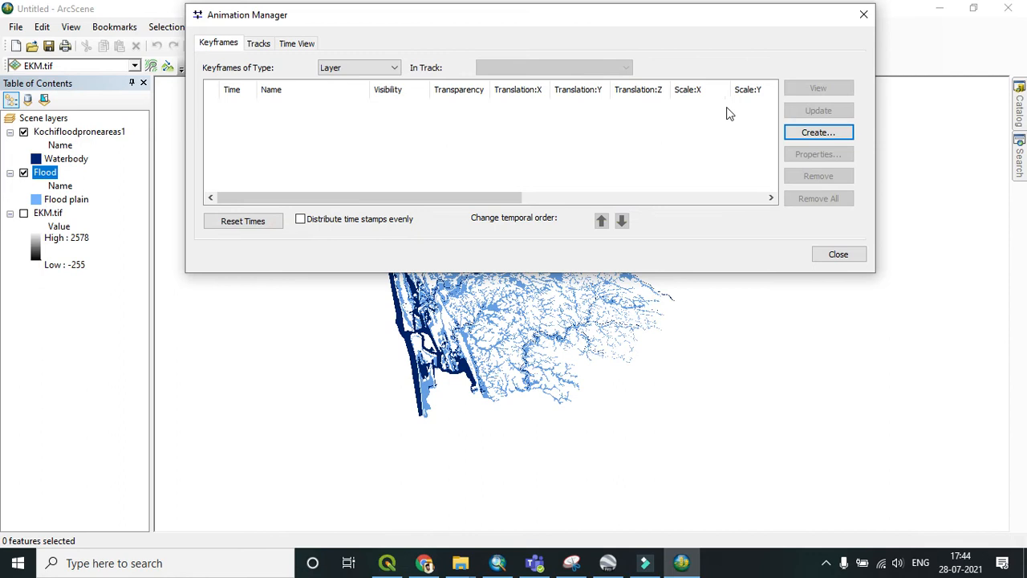
{"action": "left_click", "coordinate": [817, 132]}
{"action": "left_click", "coordinate": [393, 125]}
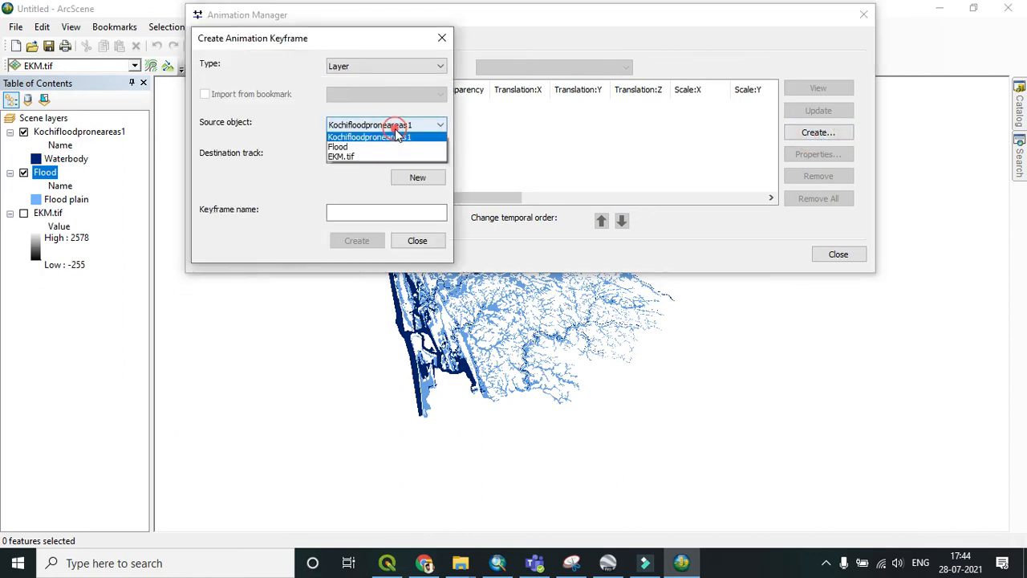
{"action": "left_click", "coordinate": [365, 149]}
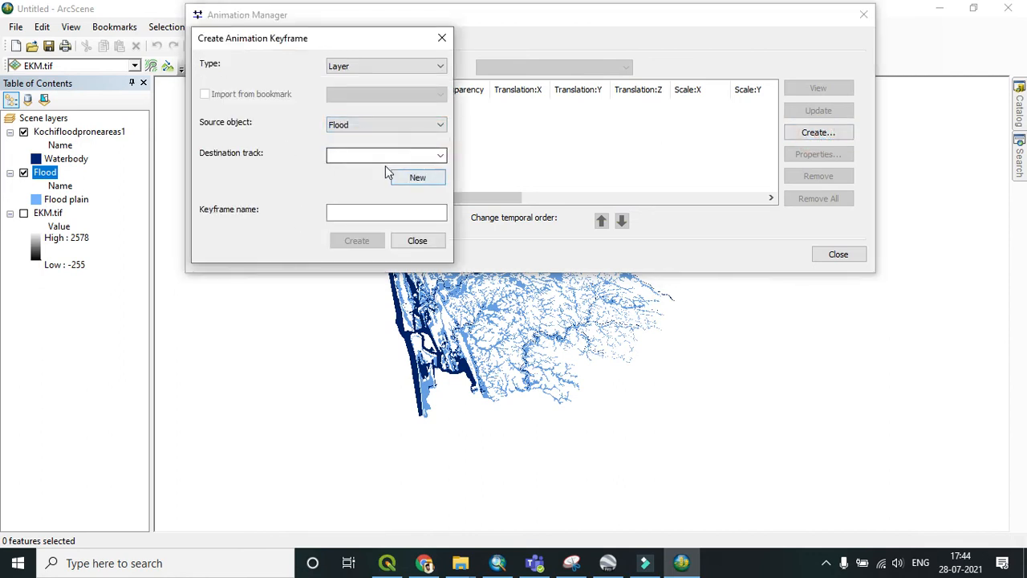
{"action": "left_click", "coordinate": [407, 177]}
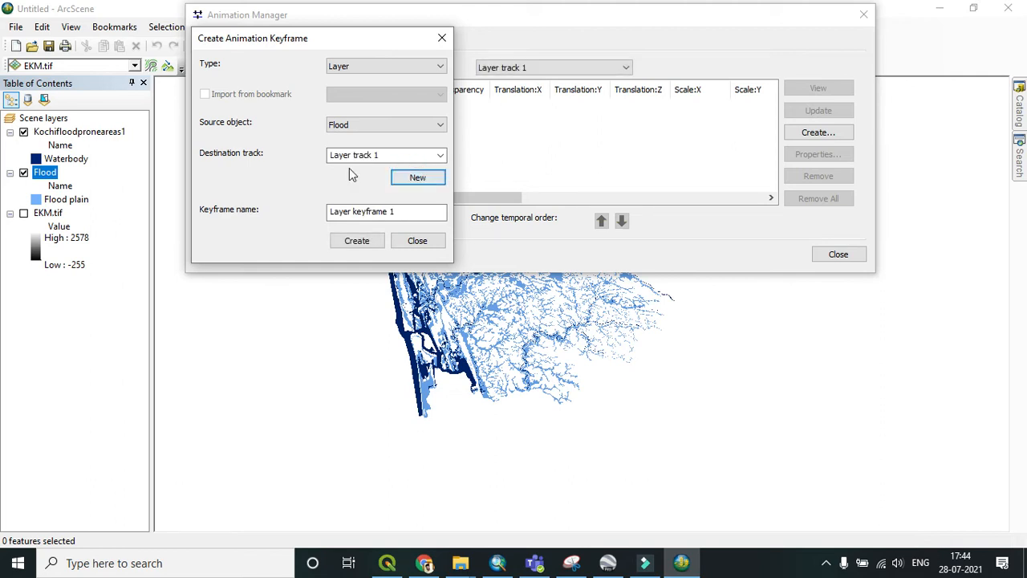
{"action": "left_click", "coordinate": [358, 245]}
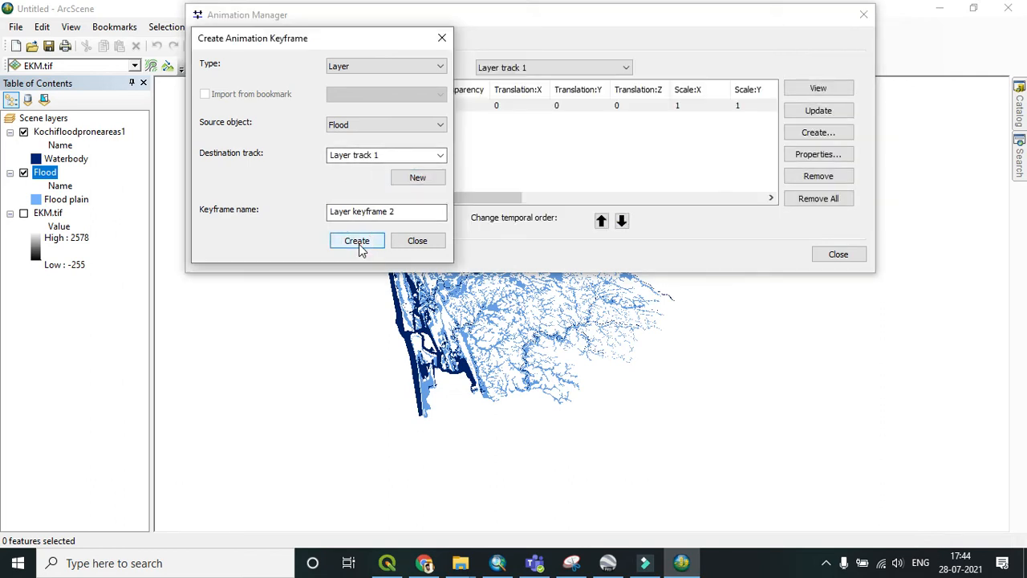
Step: Create many more Flood keyframes on Layer track 1, then close the keyframe dialog
{"action": "left_click", "coordinate": [357, 243]}
{"action": "left_click", "coordinate": [357, 243]}
{"action": "left_click", "coordinate": [357, 242]}
{"action": "left_click", "coordinate": [357, 242]}
{"action": "left_click", "coordinate": [357, 242]}
{"action": "left_click", "coordinate": [357, 242]}
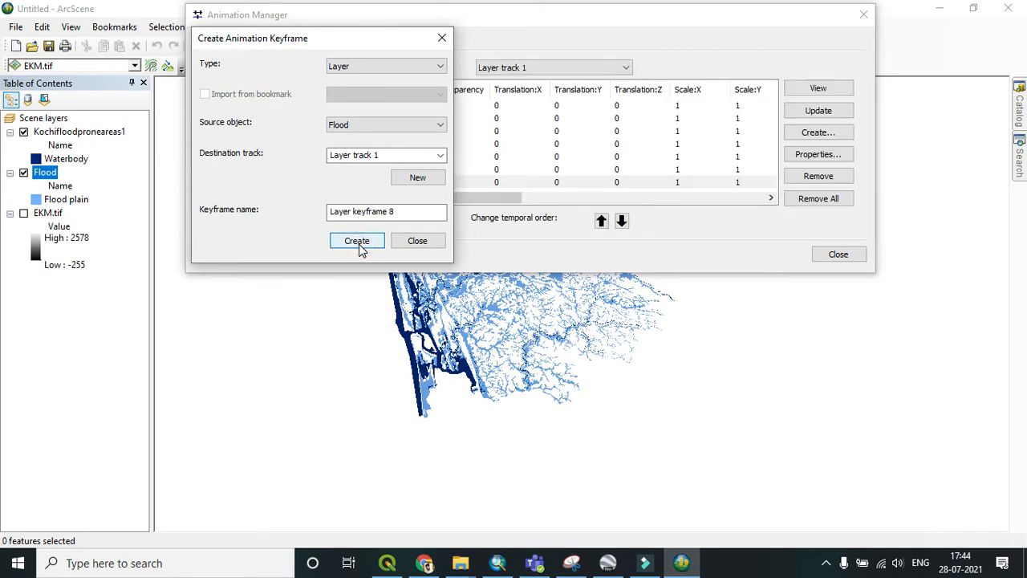
{"action": "left_click", "coordinate": [359, 245]}
{"action": "left_click", "coordinate": [358, 244]}
{"action": "left_click", "coordinate": [359, 244]}
{"action": "left_click", "coordinate": [359, 245]}
{"action": "left_click", "coordinate": [359, 245]}
{"action": "left_click", "coordinate": [359, 244]}
{"action": "left_click", "coordinate": [359, 245]}
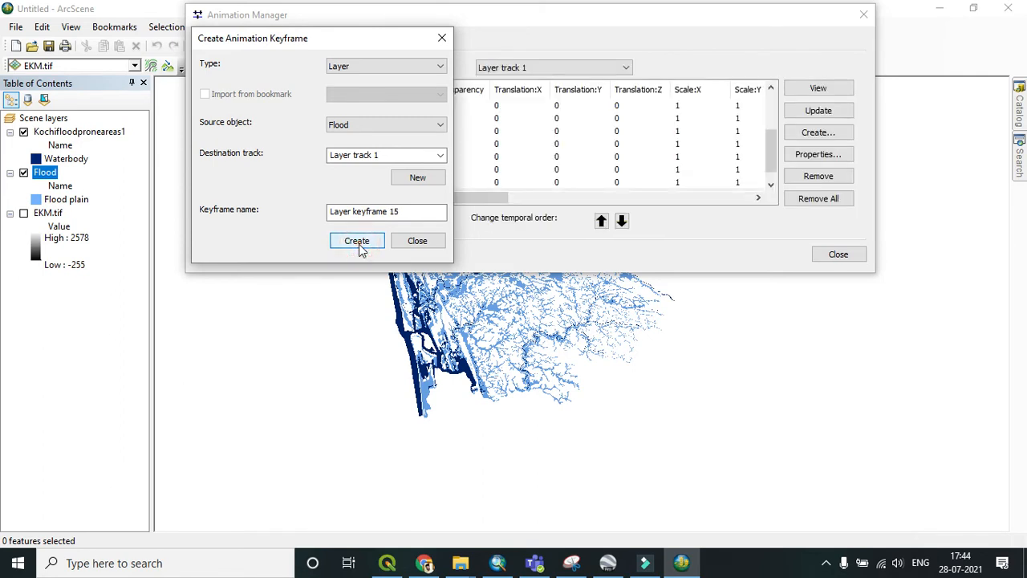
{"action": "left_click", "coordinate": [441, 38]}
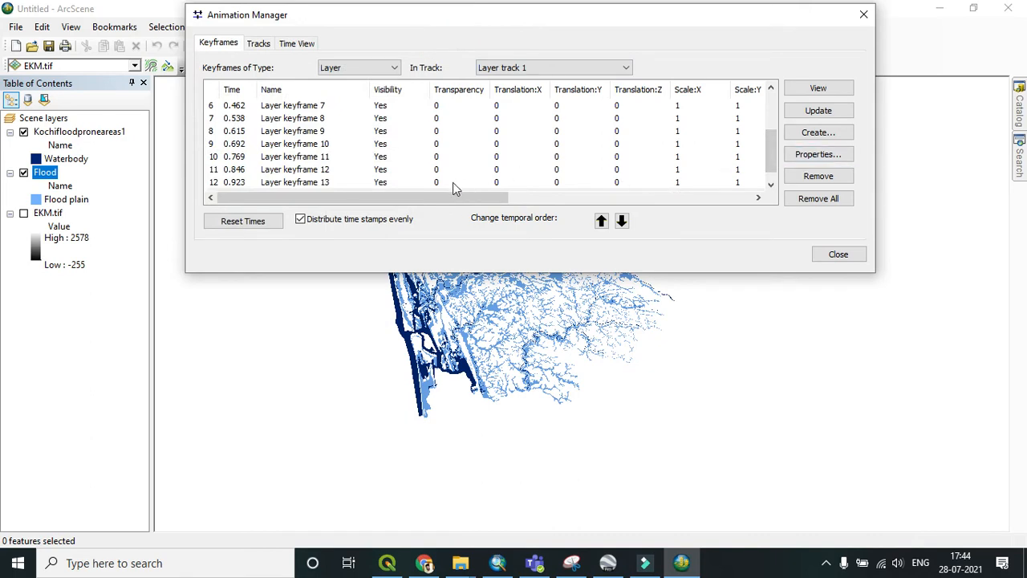
Step: Set the Translation Z of Flood layer keyframes 1 through 6 to 100, 200, 300, 400, 500 and 600
{"action": "left_click", "coordinate": [770, 122]}
{"action": "left_click", "coordinate": [628, 108]}
{"action": "left_click", "coordinate": [637, 105]}
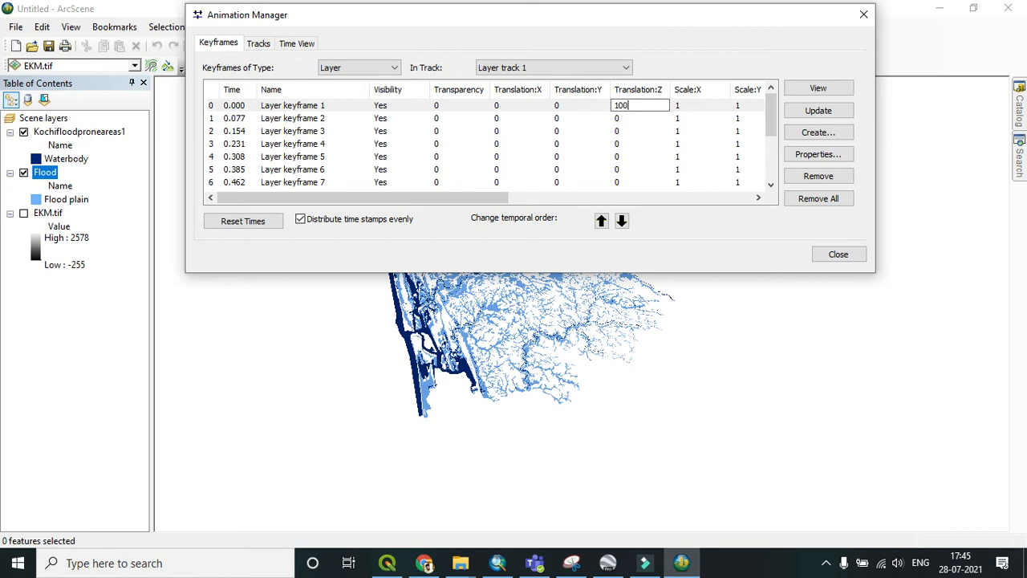
{"action": "left_click", "coordinate": [644, 115]}
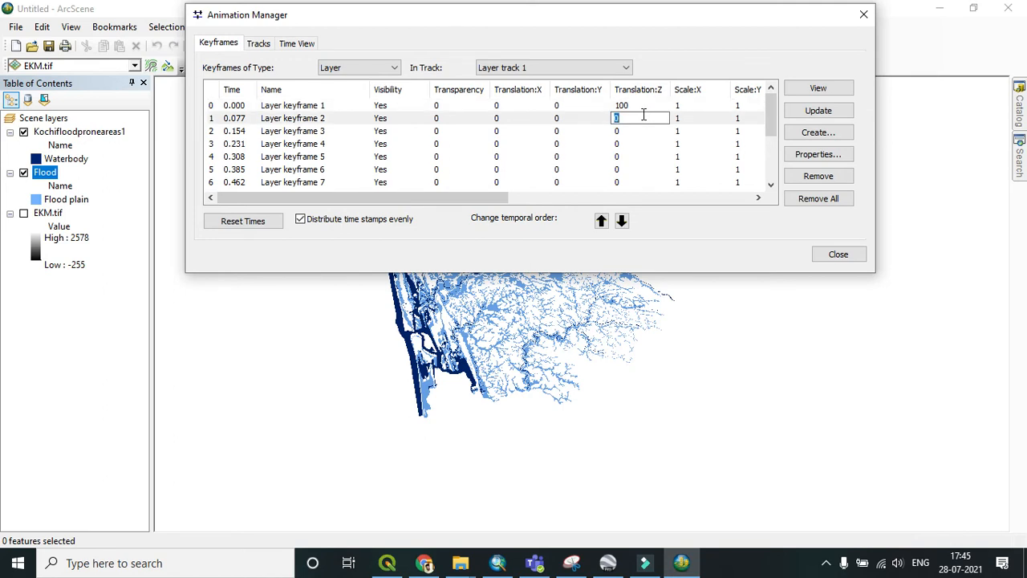
{"action": "type", "text": "200"}
{"action": "key", "text": "Return"}
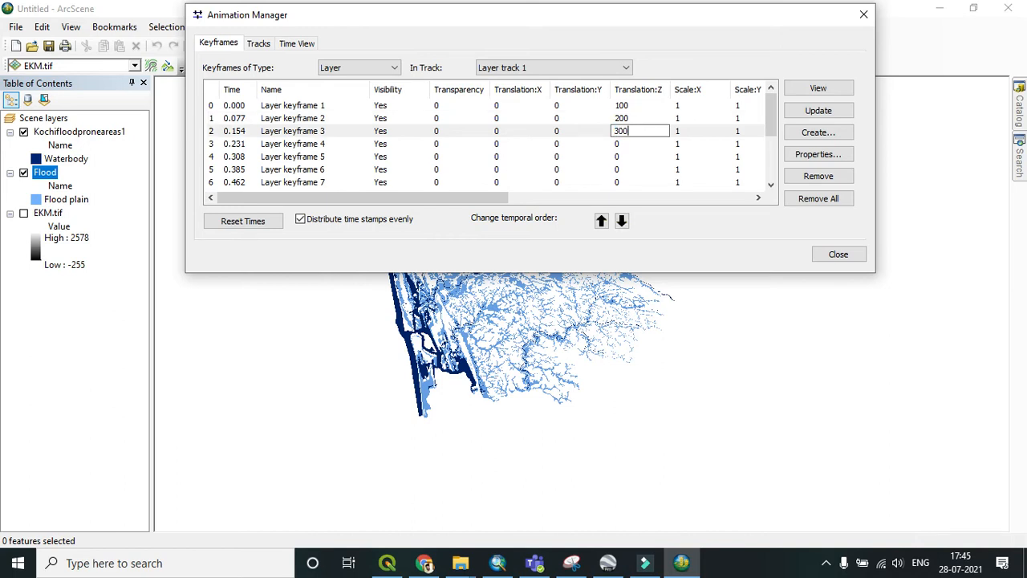
{"action": "key", "text": "Return"}
{"action": "type", "text": "400"}
{"action": "key", "text": "Return"}
{"action": "type", "text": "500"}
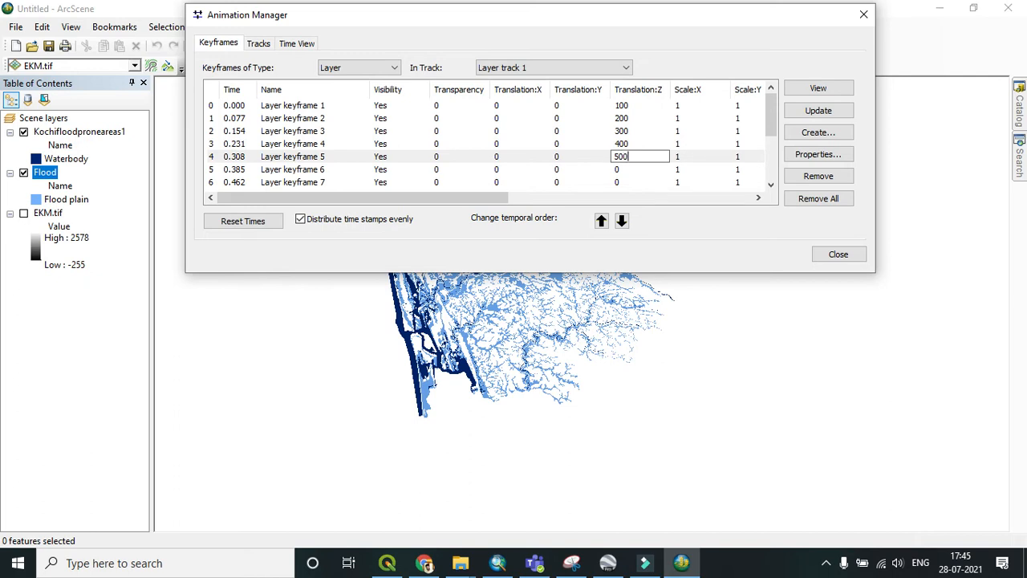
{"action": "key", "text": "Return"}
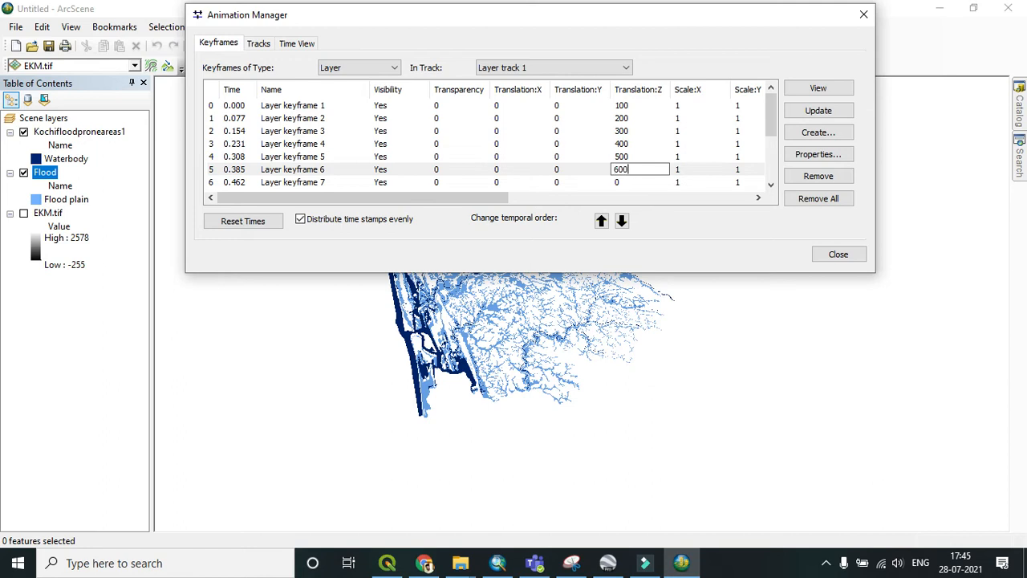
{"action": "key", "text": "Return"}
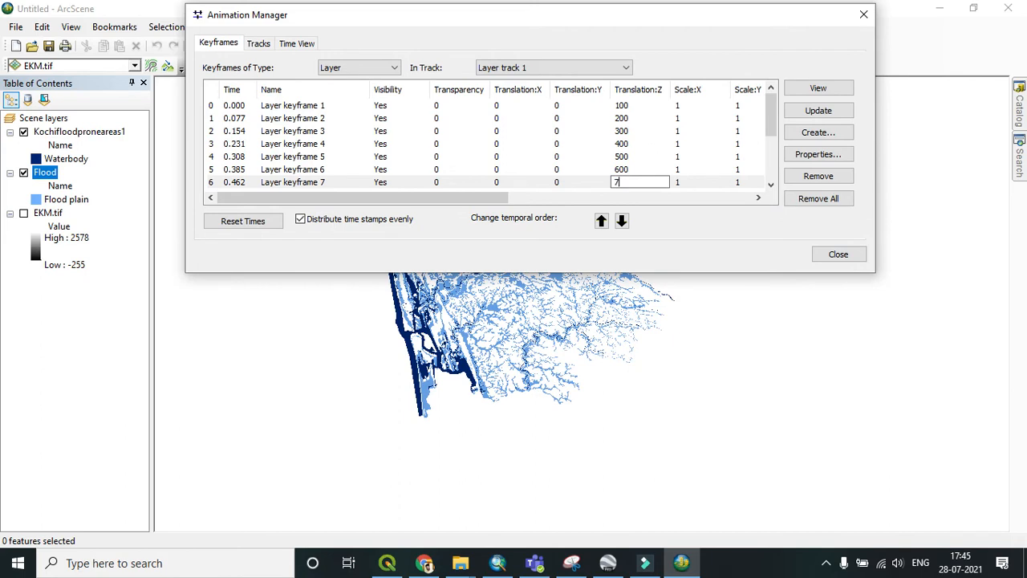
Step: Set the Translation Z of keyframes 7 through 14 to 700 up to 1400 in steps of 100, then update and close
{"action": "type", "text": "70"}
{"action": "key", "text": "Return"}
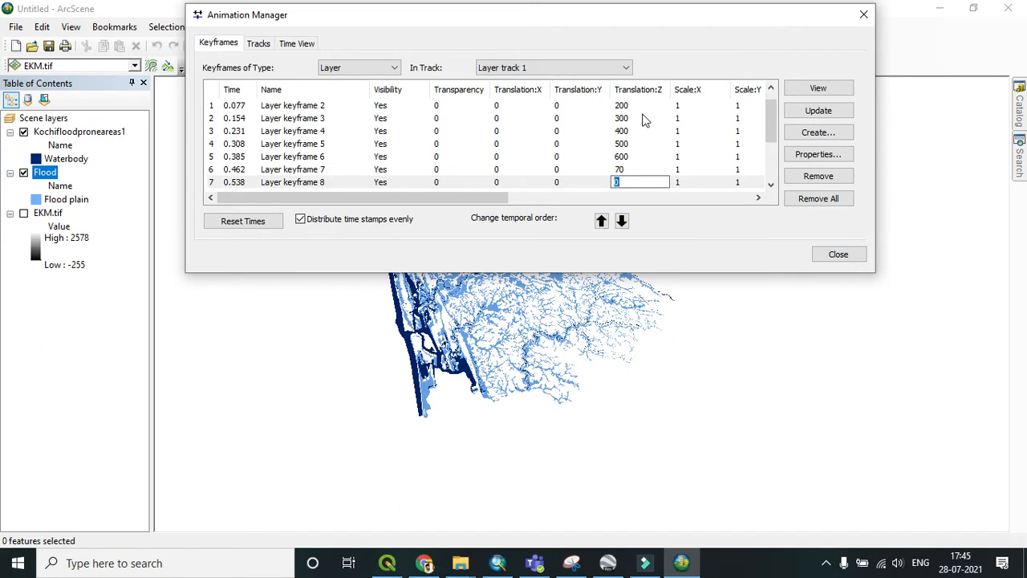
{"action": "left_click", "coordinate": [640, 171]}
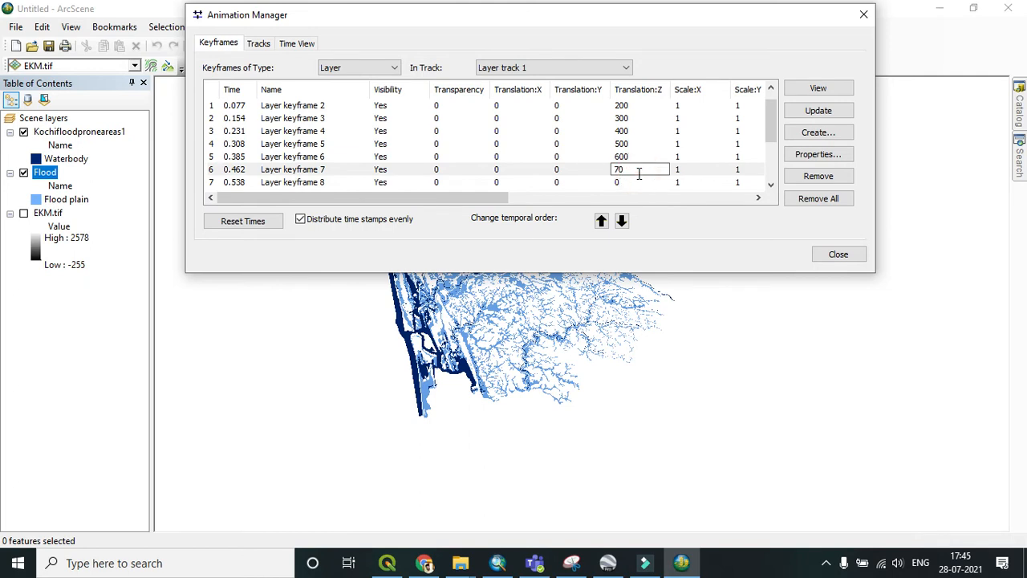
{"action": "left_click", "coordinate": [643, 184]}
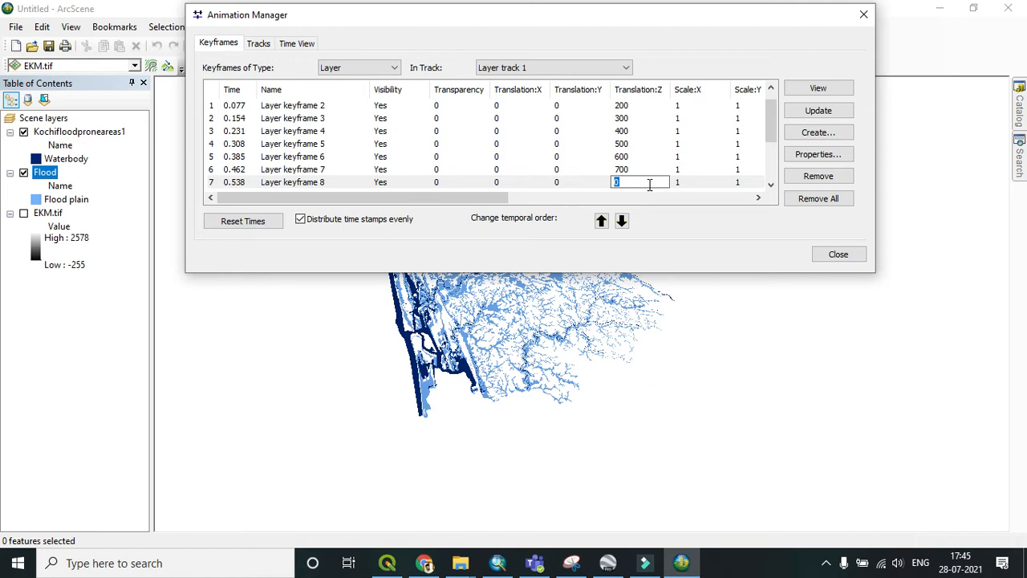
{"action": "key", "text": "Down"}
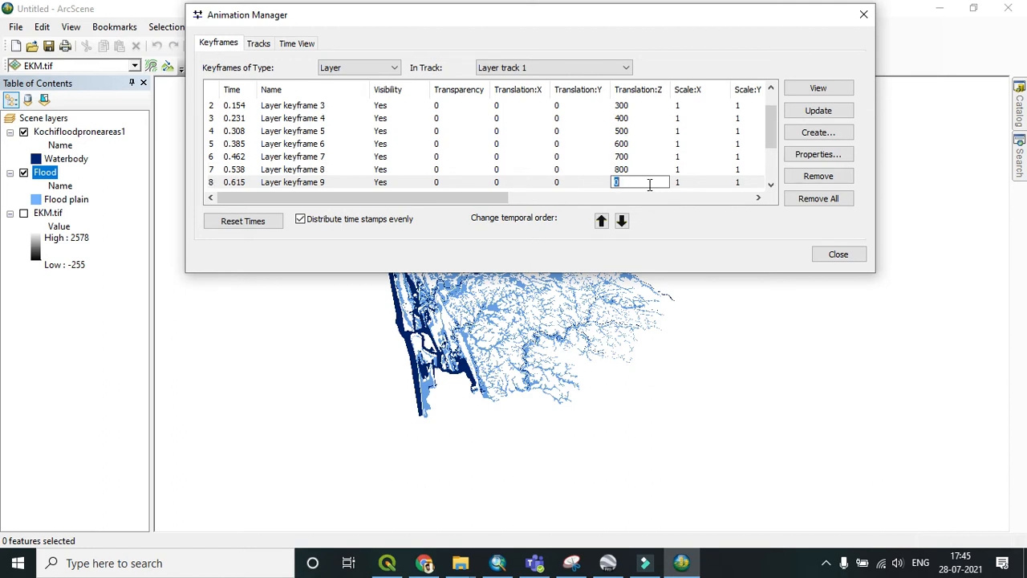
{"action": "type", "text": "900"}
{"action": "key", "text": "Down"}
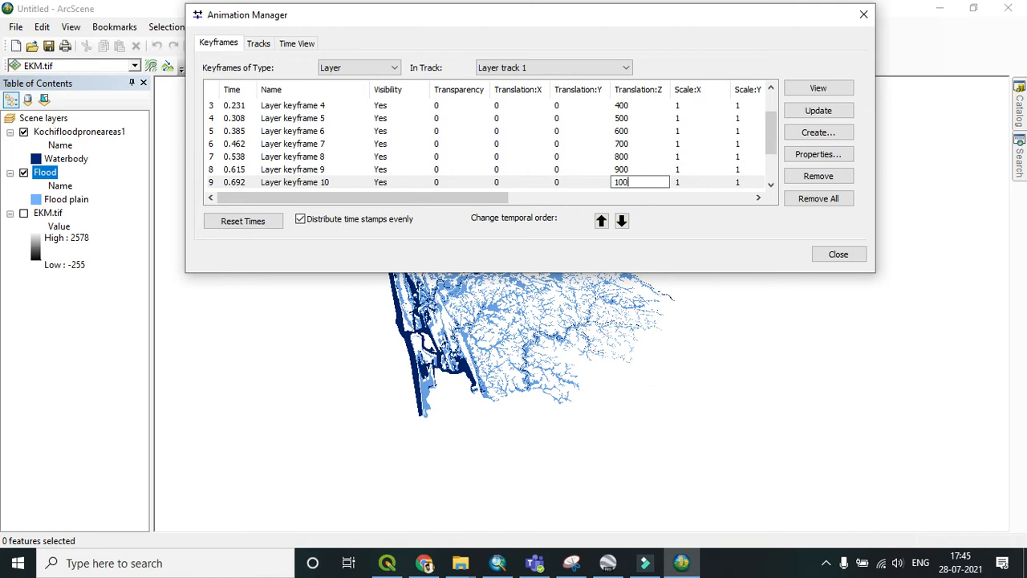
{"action": "key", "text": "Down"}
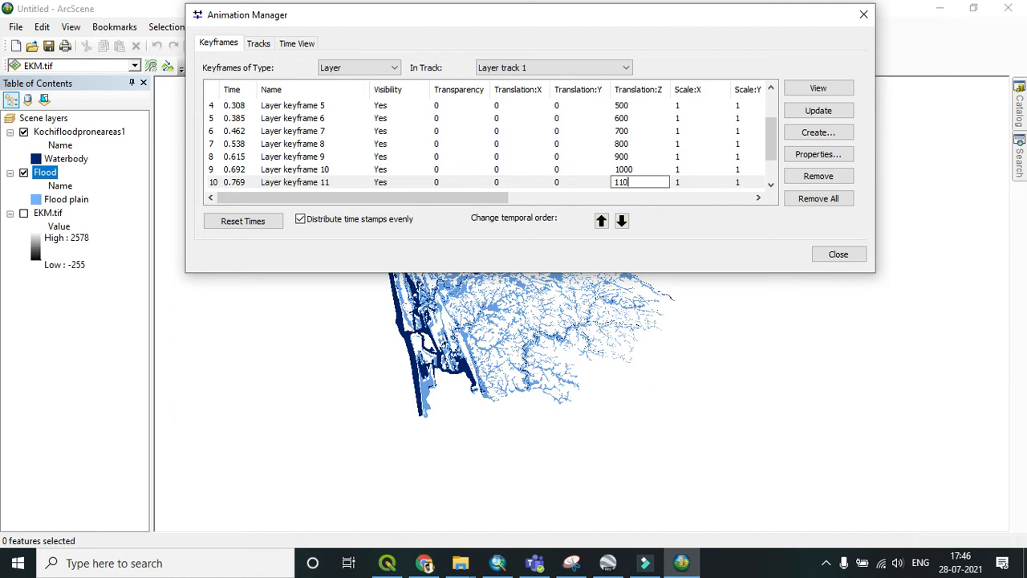
{"action": "key", "text": "Down"}
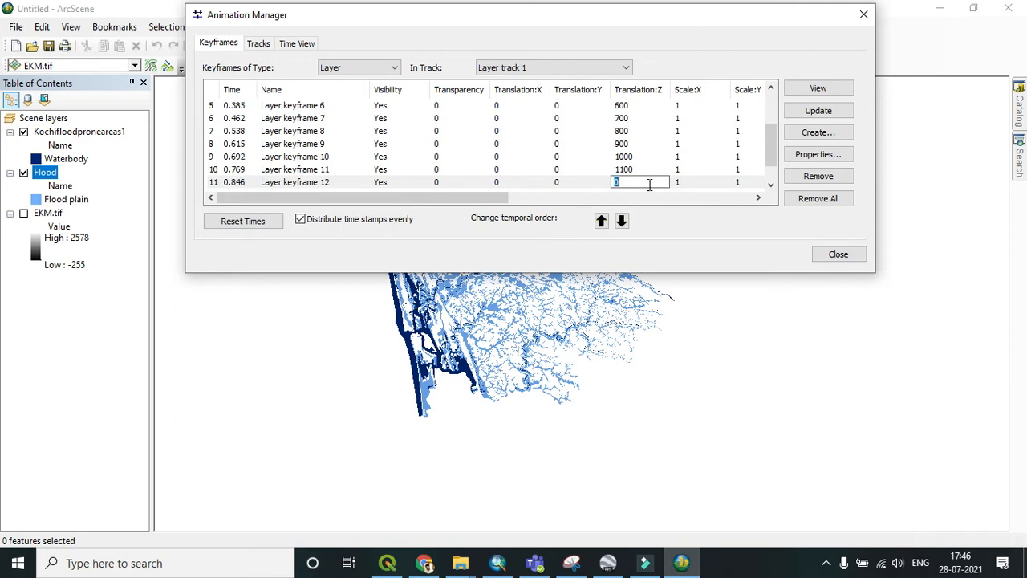
{"action": "key", "text": "Down"}
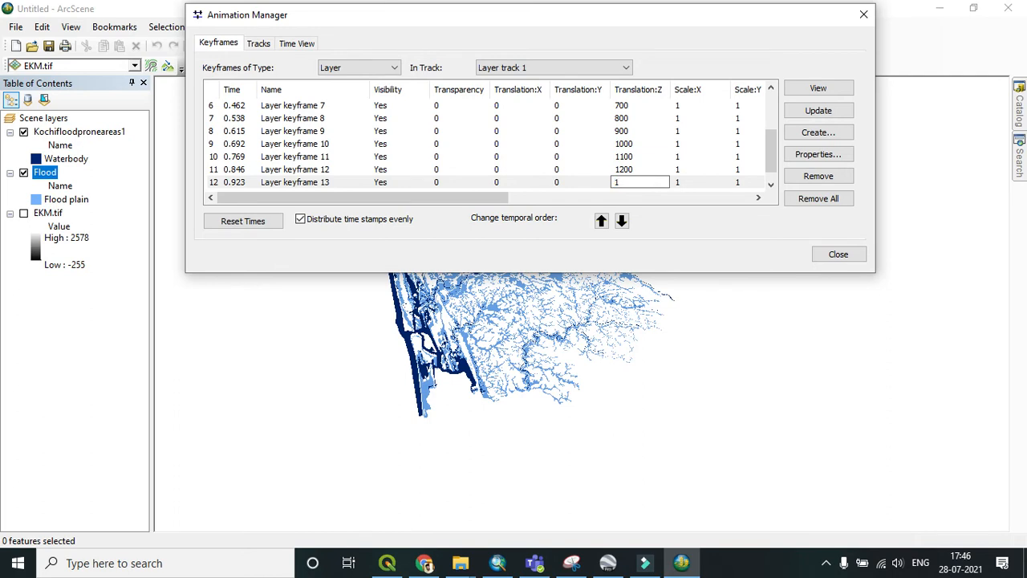
{"action": "type", "text": "1300"}
{"action": "key", "text": "Down"}
{"action": "type", "text": "14"}
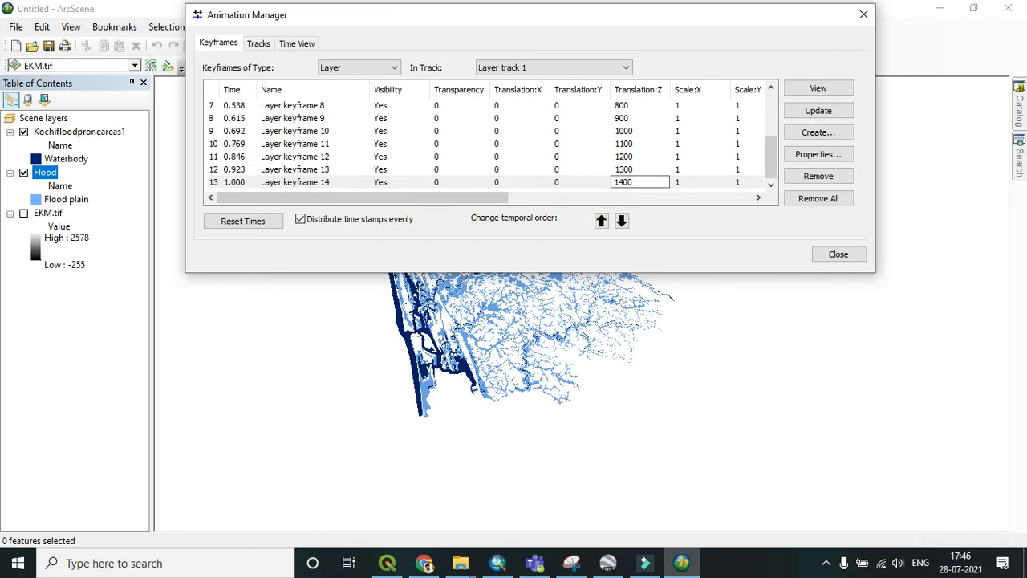
{"action": "left_click", "coordinate": [818, 109]}
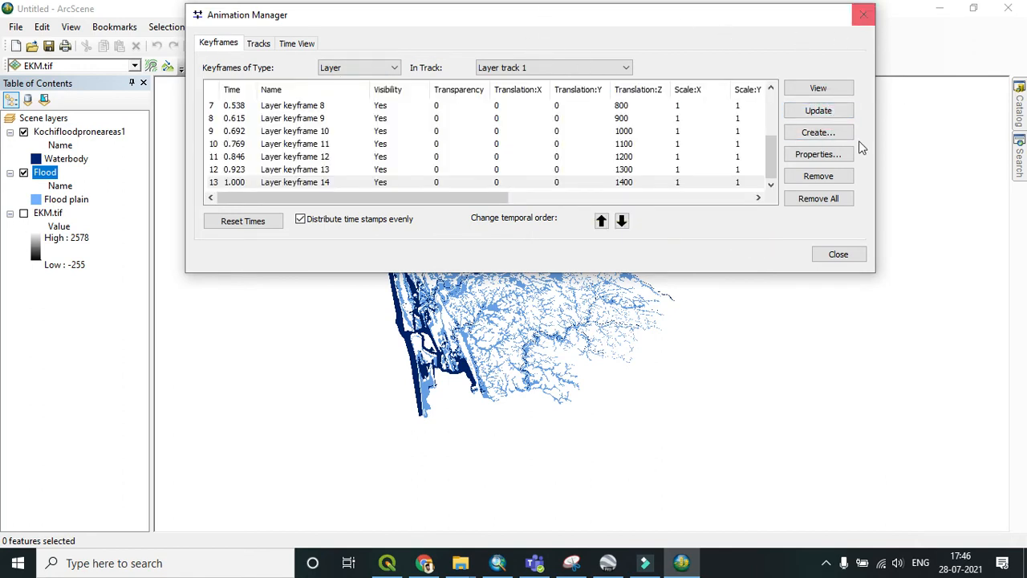
{"action": "left_click", "coordinate": [843, 254]}
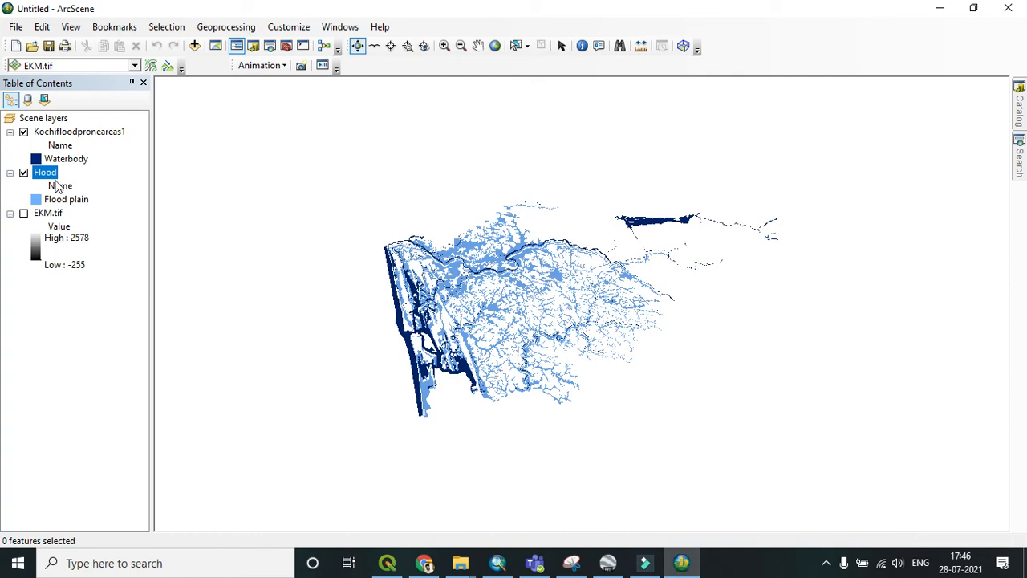
Step: Turn on the EKM.tif layer and apply an inverted multicolour elevation colour ramp to it
{"action": "left_click_drag", "start_coordinate": [574, 334], "coordinate": [573, 332]}
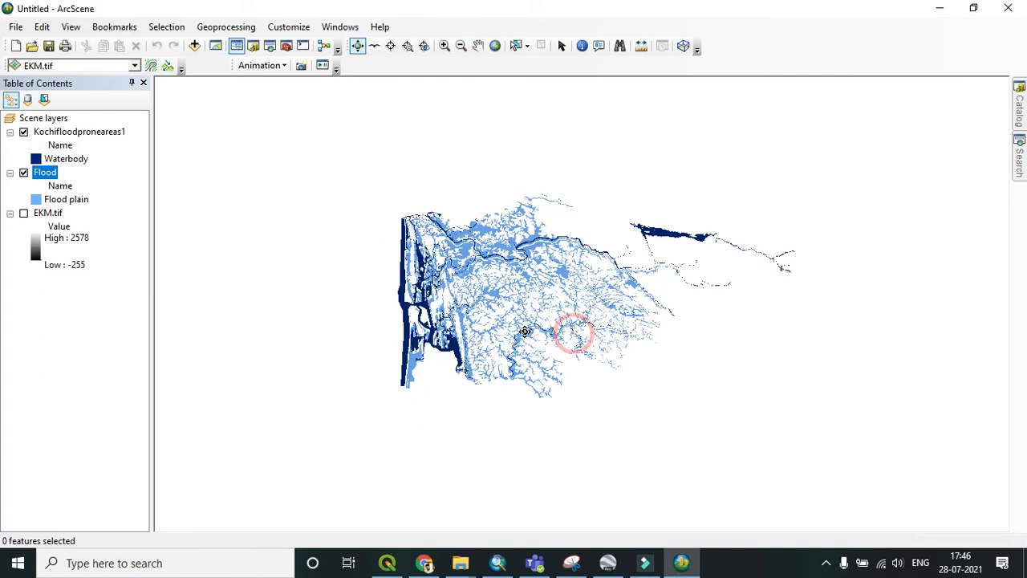
{"action": "left_click", "coordinate": [23, 214]}
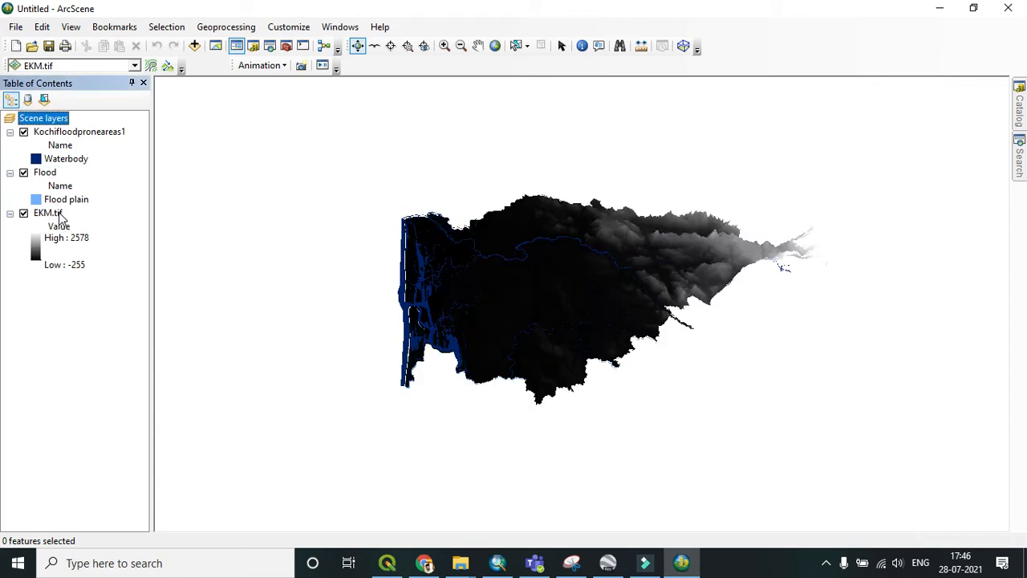
{"action": "right_click", "coordinate": [59, 215]}
{"action": "left_click", "coordinate": [35, 249]}
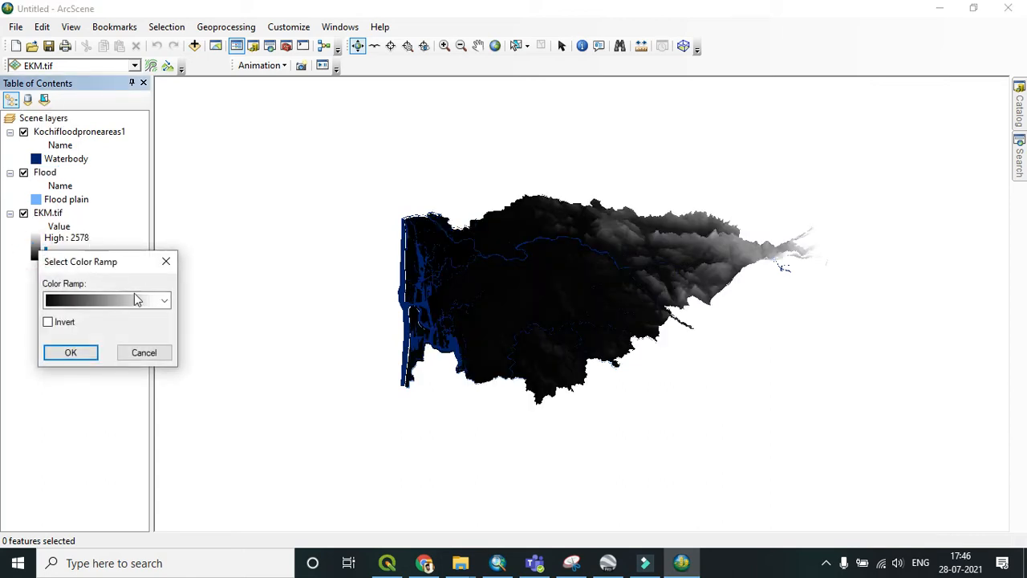
{"action": "left_click", "coordinate": [165, 298]}
{"action": "left_click", "coordinate": [91, 178]}
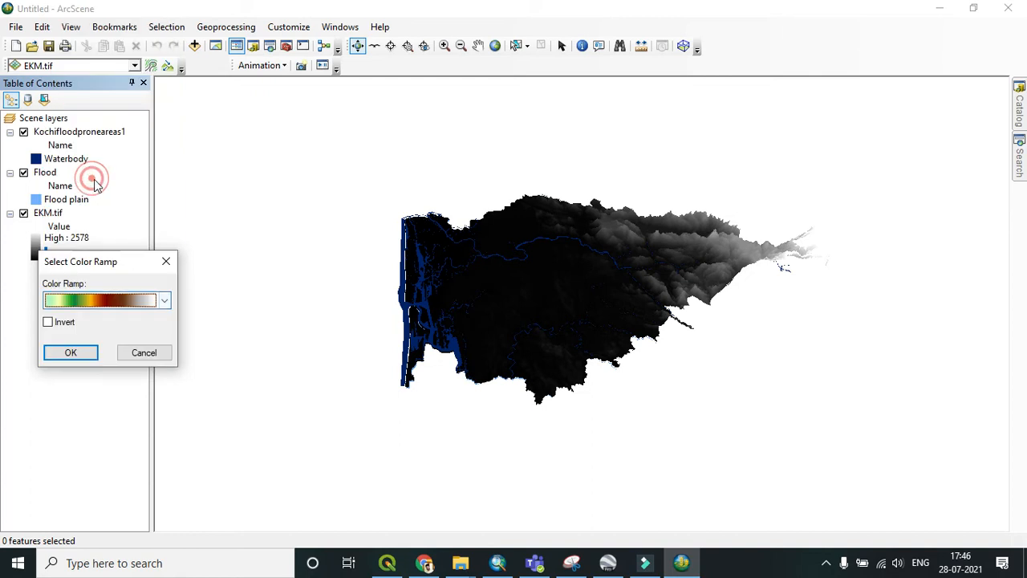
{"action": "left_click", "coordinate": [48, 321]}
{"action": "left_click", "coordinate": [70, 353]}
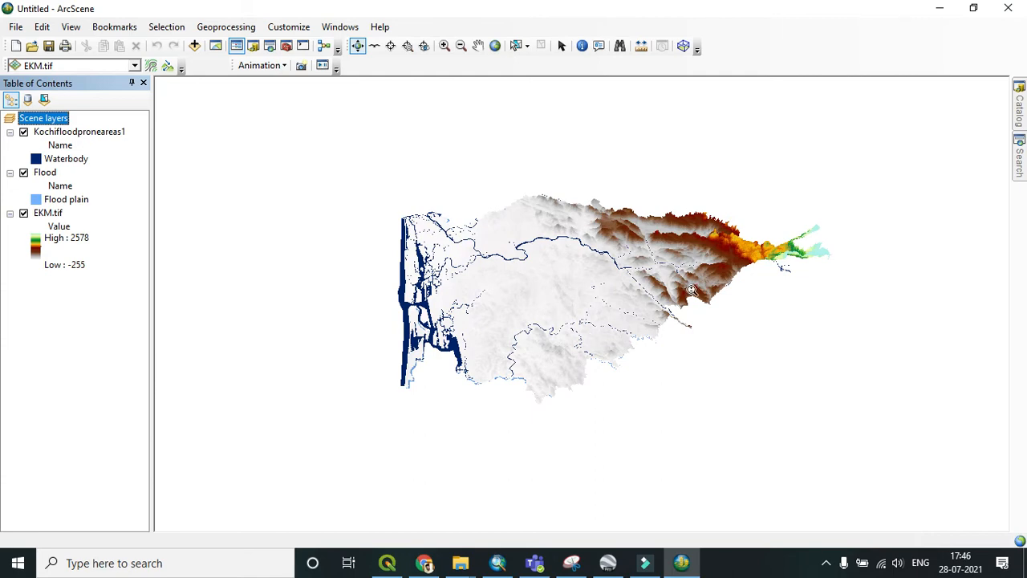
Step: Hide both flood layers and orbit and zoom around the coloured elevation surface in 3D
{"action": "right_click_drag", "start_coordinate": [692, 290], "coordinate": [693, 322]}
{"action": "left_click_drag", "start_coordinate": [676, 415], "coordinate": [612, 382]}
{"action": "right_click_drag", "start_coordinate": [603, 381], "coordinate": [545, 303]}
{"action": "left_click", "coordinate": [25, 178]}
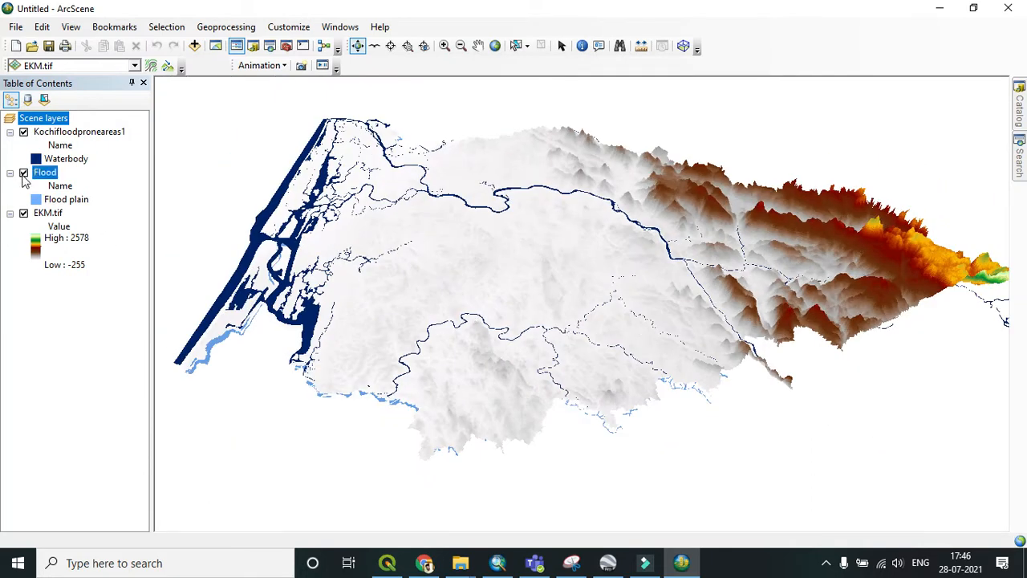
{"action": "left_click", "coordinate": [23, 173]}
{"action": "left_click", "coordinate": [23, 131]}
{"action": "left_click_drag", "start_coordinate": [441, 300], "coordinate": [500, 323]}
{"action": "right_click_drag", "start_coordinate": [500, 323], "coordinate": [510, 311]}
{"action": "scroll", "coordinate": [456, 358], "scroll_direction": "up", "scroll_amount": 3}
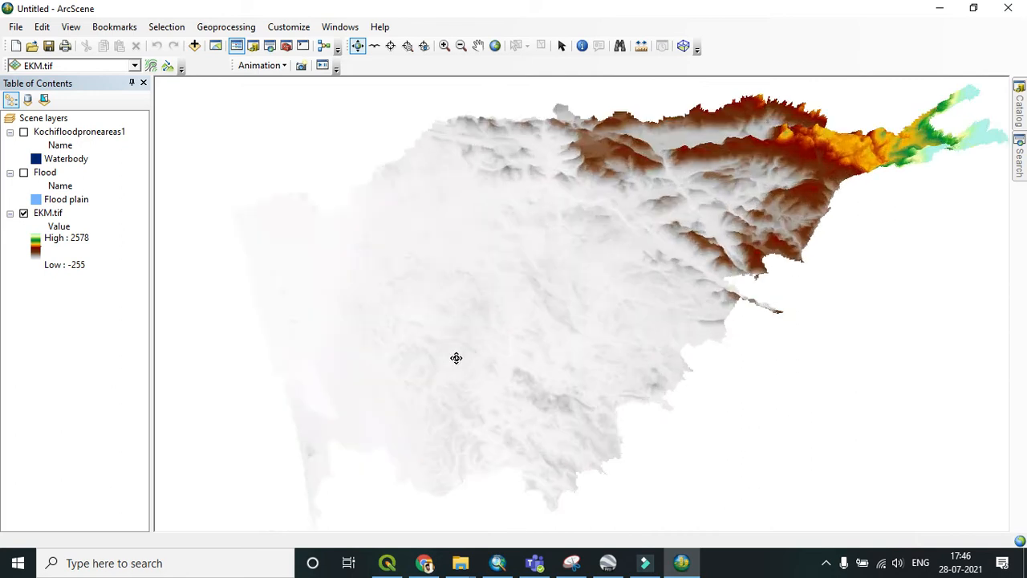
{"action": "scroll", "coordinate": [422, 377], "scroll_direction": "up", "scroll_amount": 2}
{"action": "left_click_drag", "start_coordinate": [442, 408], "coordinate": [499, 371]}
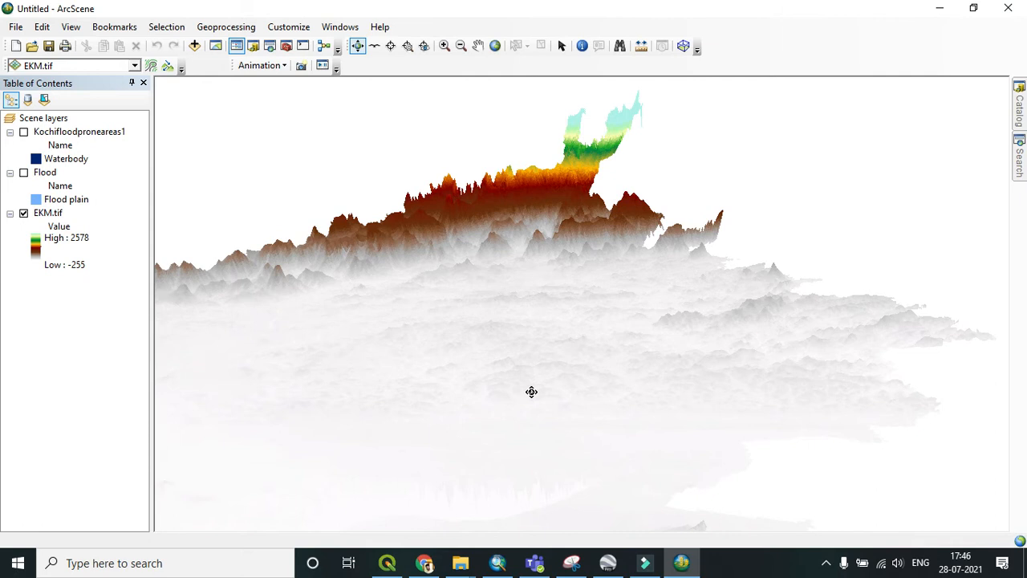
{"action": "scroll", "coordinate": [569, 364], "scroll_direction": "down", "scroll_amount": 5}
{"action": "left_click_drag", "start_coordinate": [572, 363], "coordinate": [408, 333]}
{"action": "scroll", "coordinate": [406, 319], "scroll_direction": "up", "scroll_amount": 2}
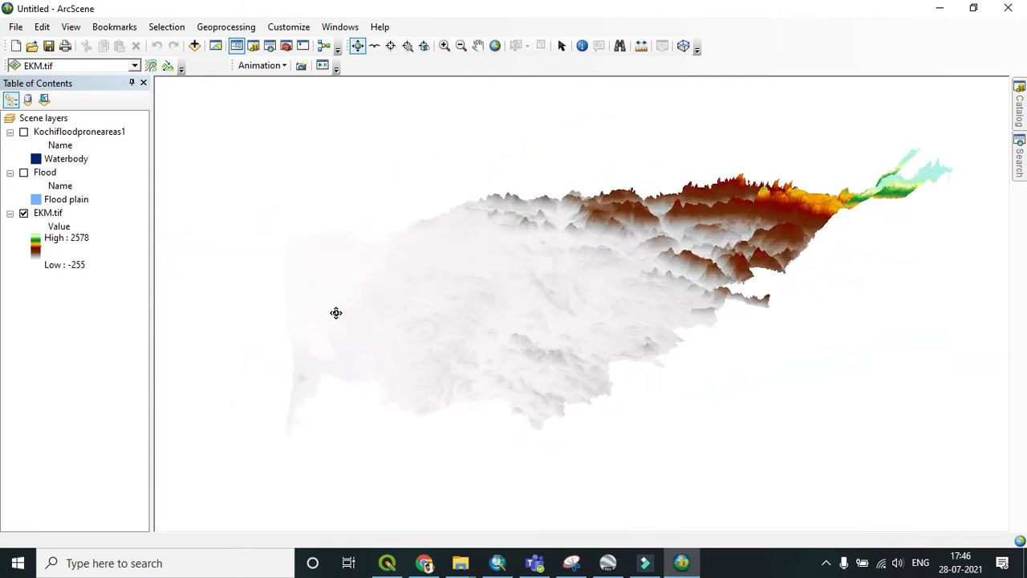
{"action": "left_click_drag", "start_coordinate": [319, 358], "coordinate": [313, 325]}
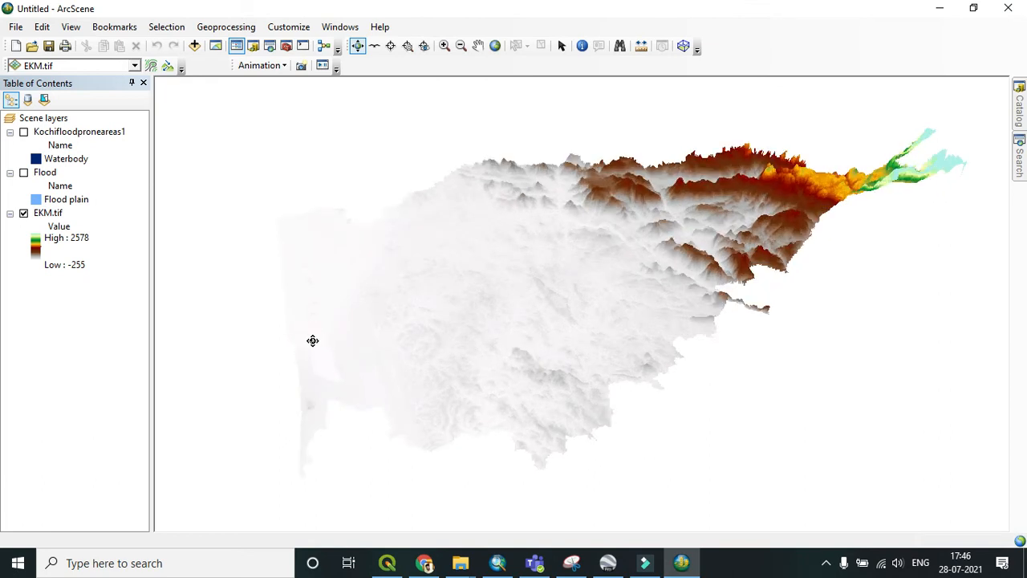
Step: Turn the Flood and Kochifloodproneareas1 layers back on
{"action": "left_click", "coordinate": [24, 173]}
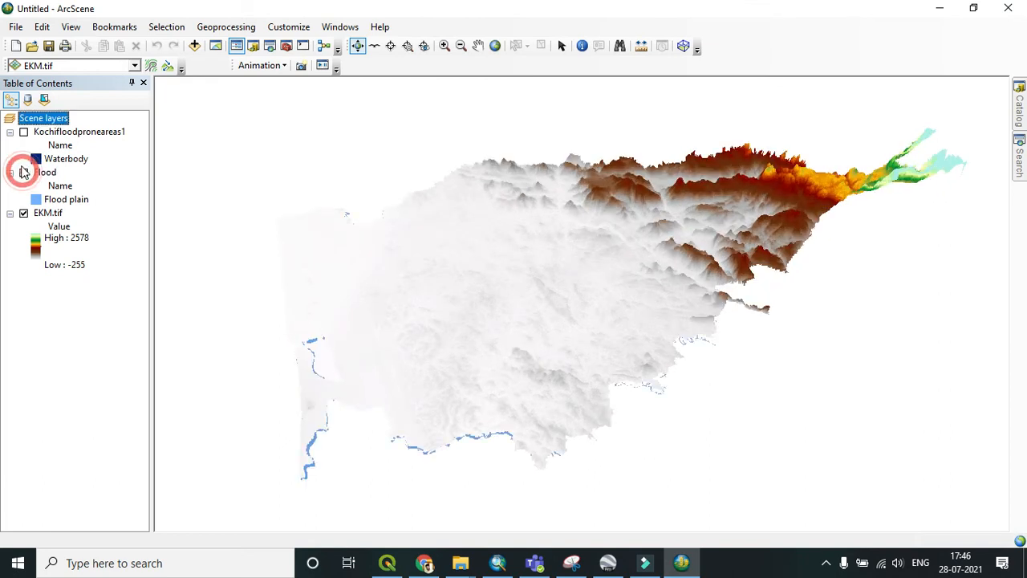
{"action": "left_click", "coordinate": [24, 131]}
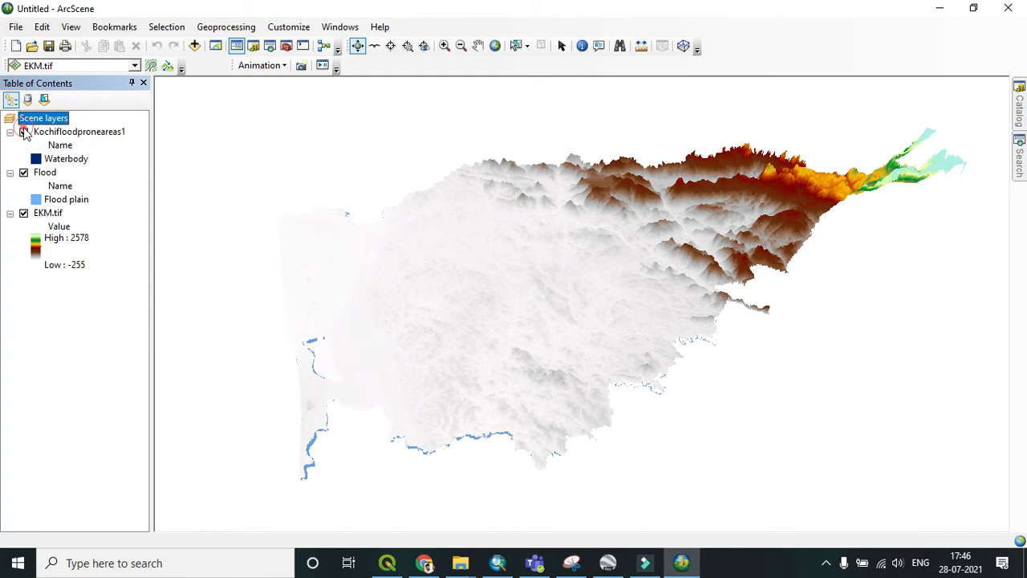
{"action": "right_click", "coordinate": [46, 173]}
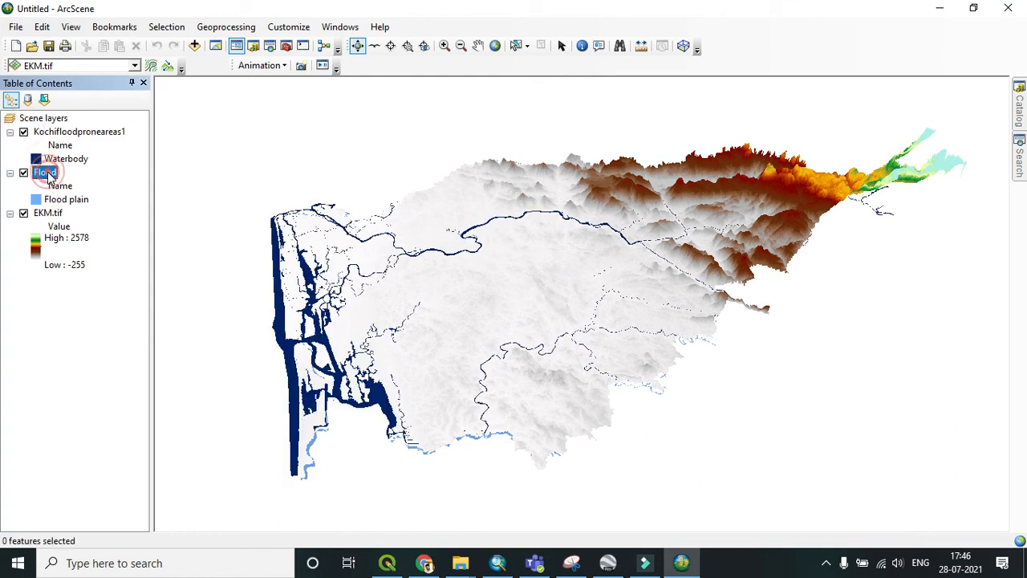
{"action": "left_click", "coordinate": [23, 309]}
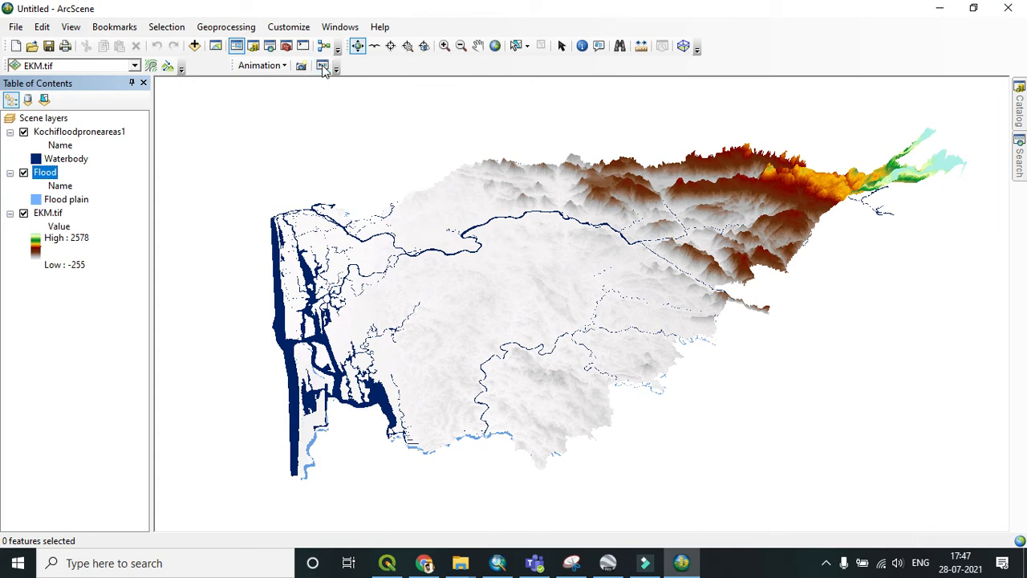
Step: Open the Animation Controls and play the Flood animation with recording enabled
{"action": "left_click", "coordinate": [321, 66]}
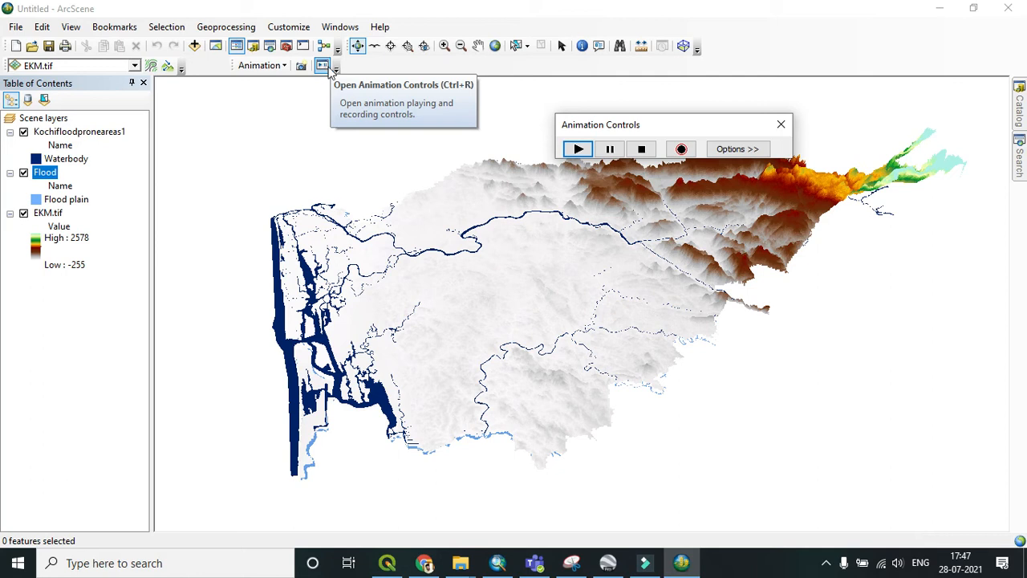
{"action": "left_click_drag", "start_coordinate": [639, 128], "coordinate": [531, 92]}
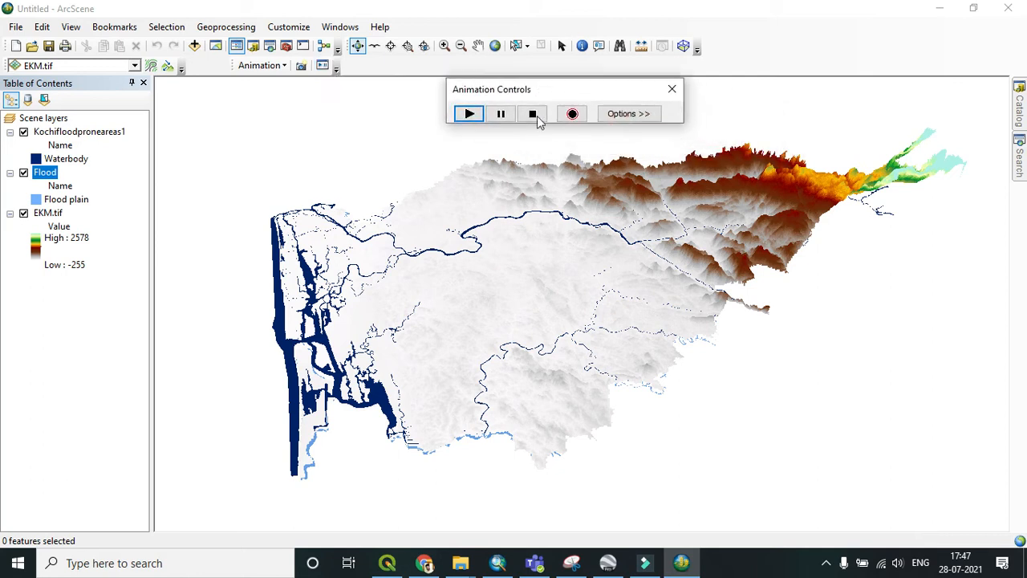
{"action": "left_click", "coordinate": [572, 115]}
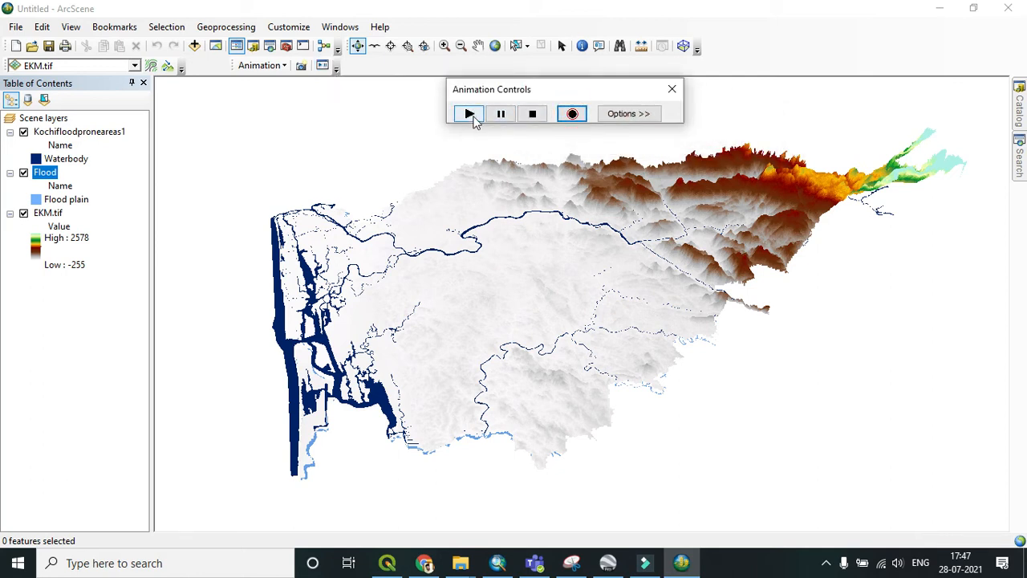
{"action": "left_click", "coordinate": [469, 115]}
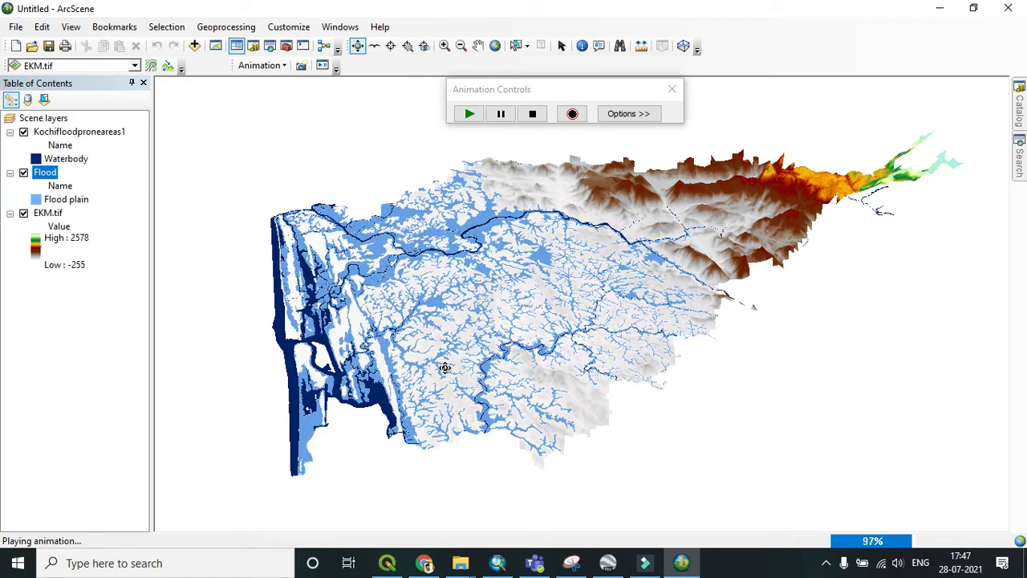
Step: Change the EKM.tif colour ramp to an inverted purple-to-red rainbow ramp
{"action": "left_click", "coordinate": [36, 251]}
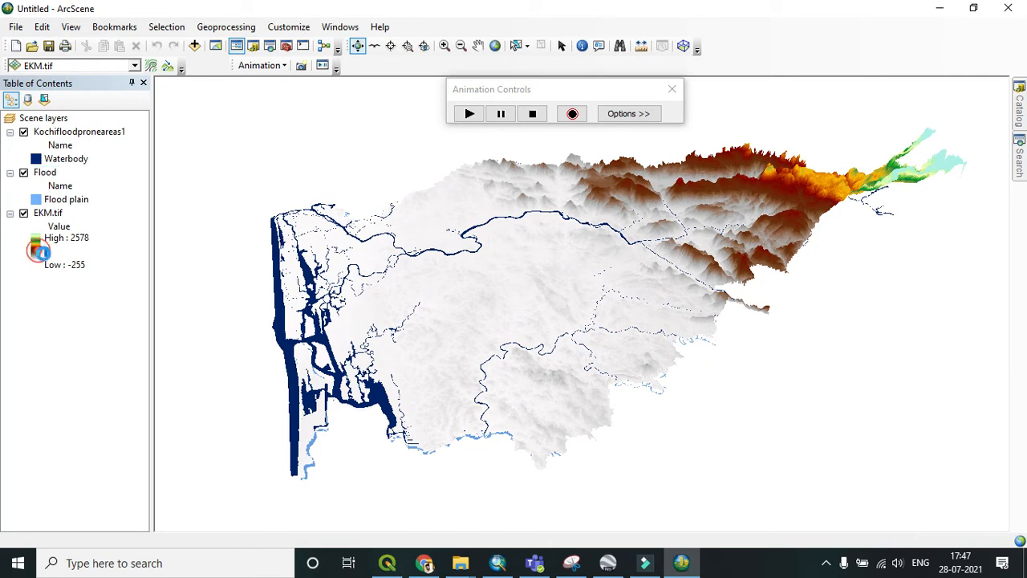
{"action": "left_click", "coordinate": [277, 345]}
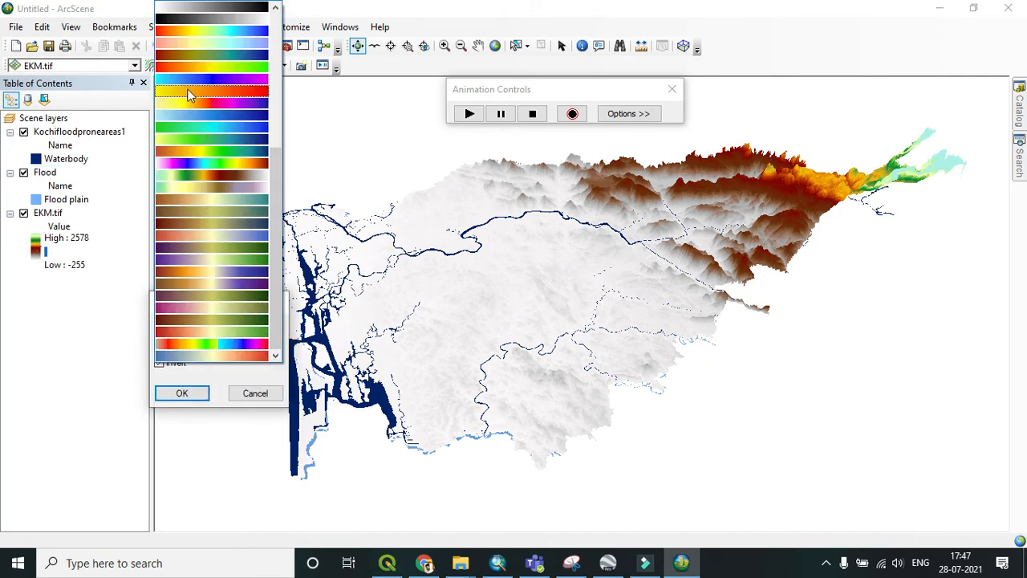
{"action": "left_click", "coordinate": [195, 151]}
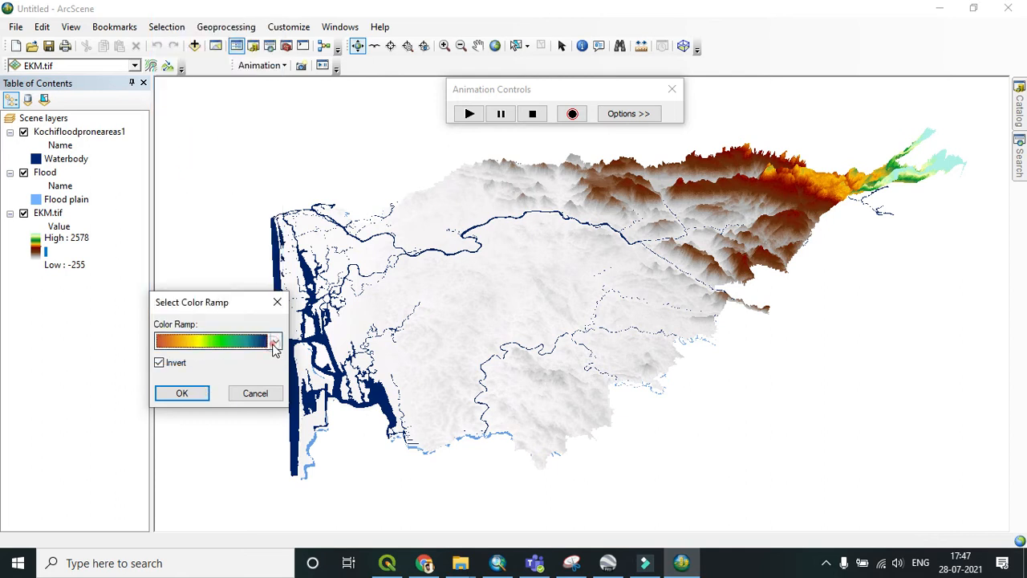
{"action": "left_click", "coordinate": [276, 341]}
{"action": "left_click", "coordinate": [170, 163]}
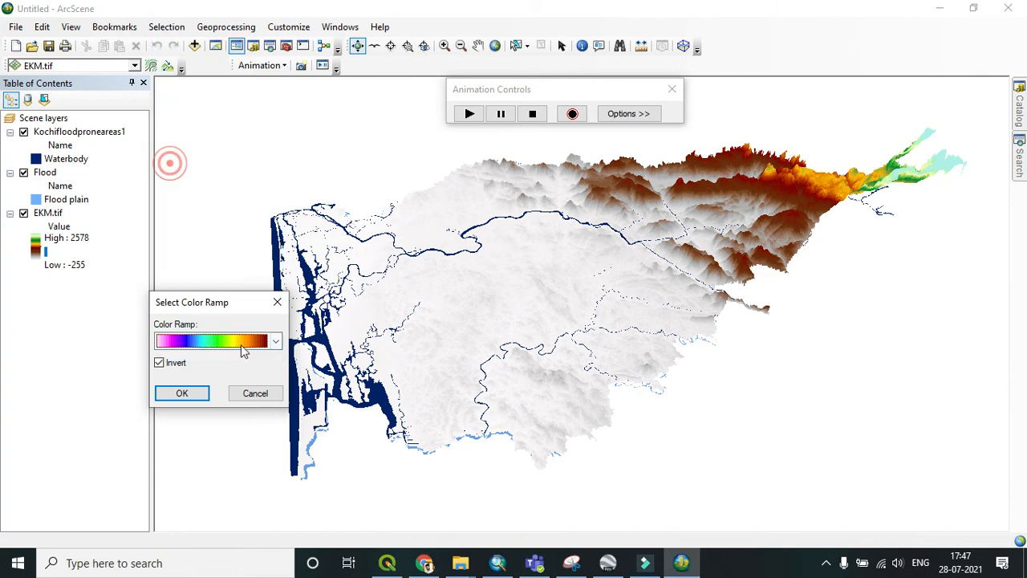
{"action": "left_click", "coordinate": [182, 393]}
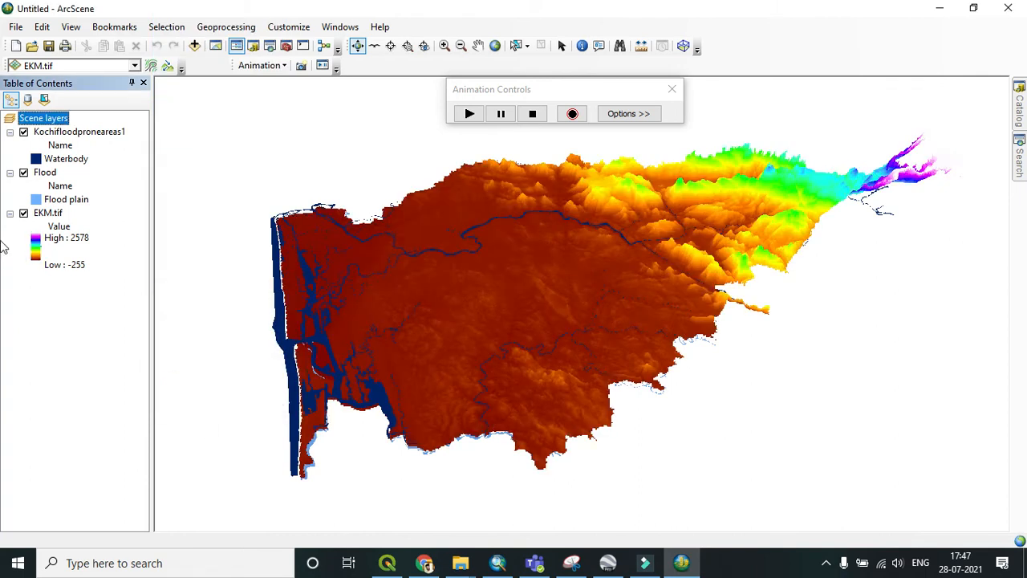
Step: Hide the Kochifloodproneareas1 layer and play the Flood animation over the recoloured elevation surface
{"action": "left_click", "coordinate": [23, 132]}
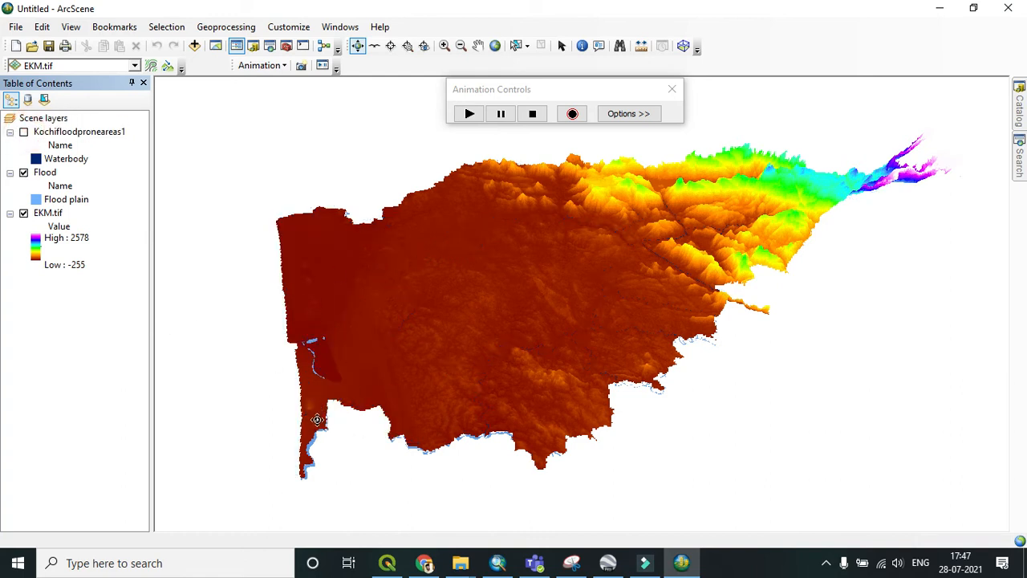
{"action": "left_click_drag", "start_coordinate": [431, 305], "coordinate": [426, 381]}
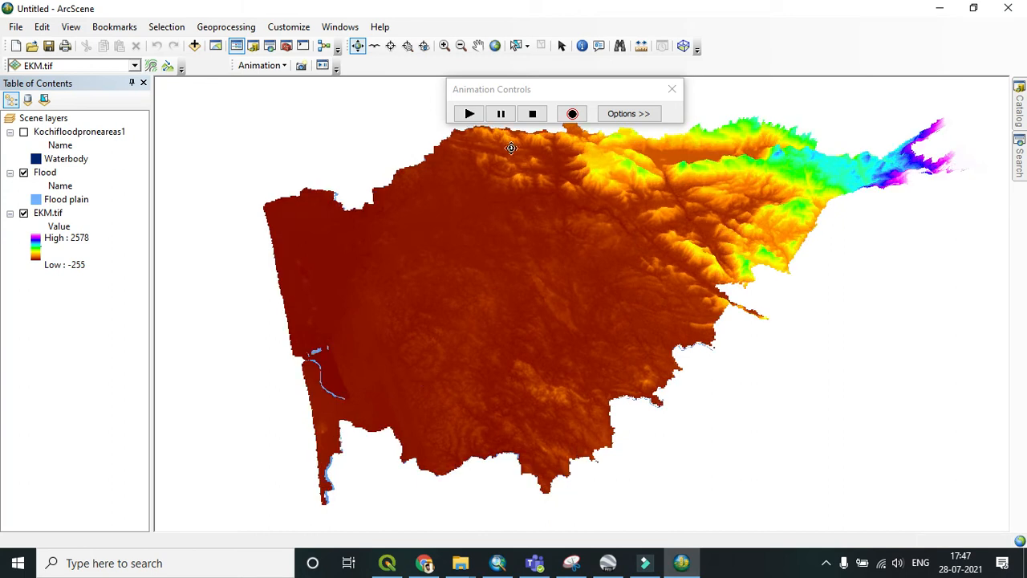
{"action": "left_click", "coordinate": [471, 118]}
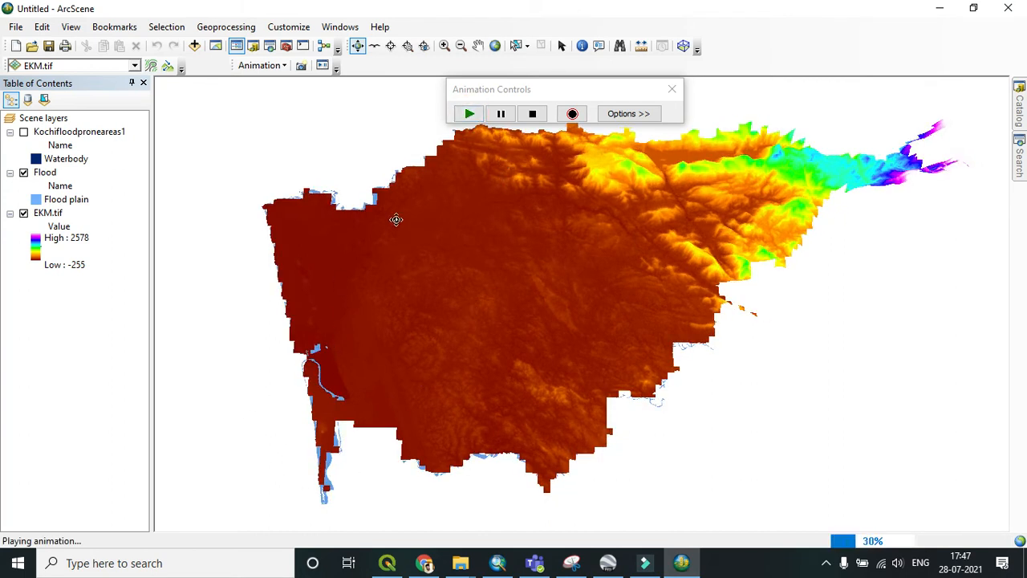
Step: Pause and resume the Flood animation several times while it plays
{"action": "left_click", "coordinate": [499, 114]}
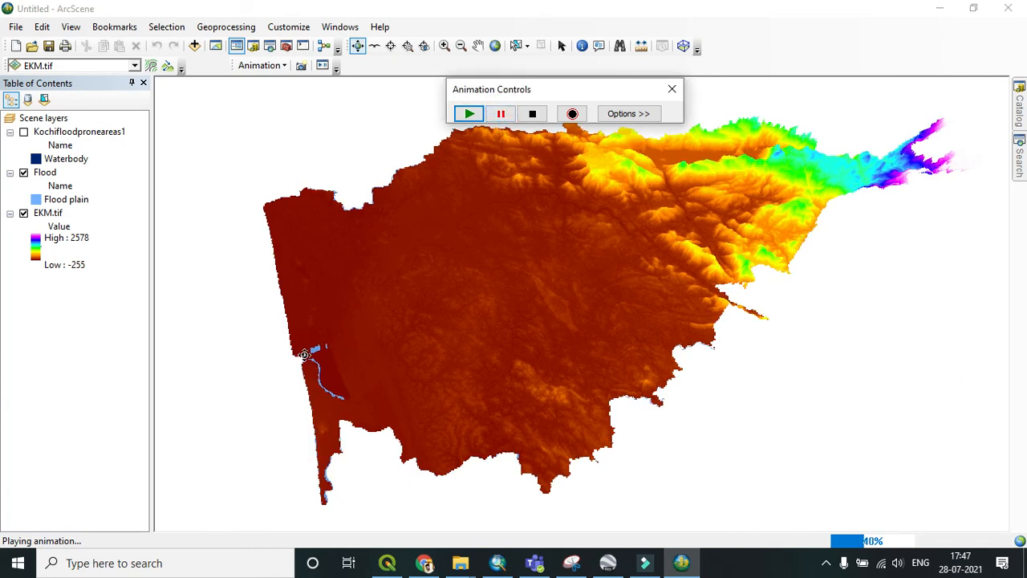
{"action": "left_click", "coordinate": [469, 114]}
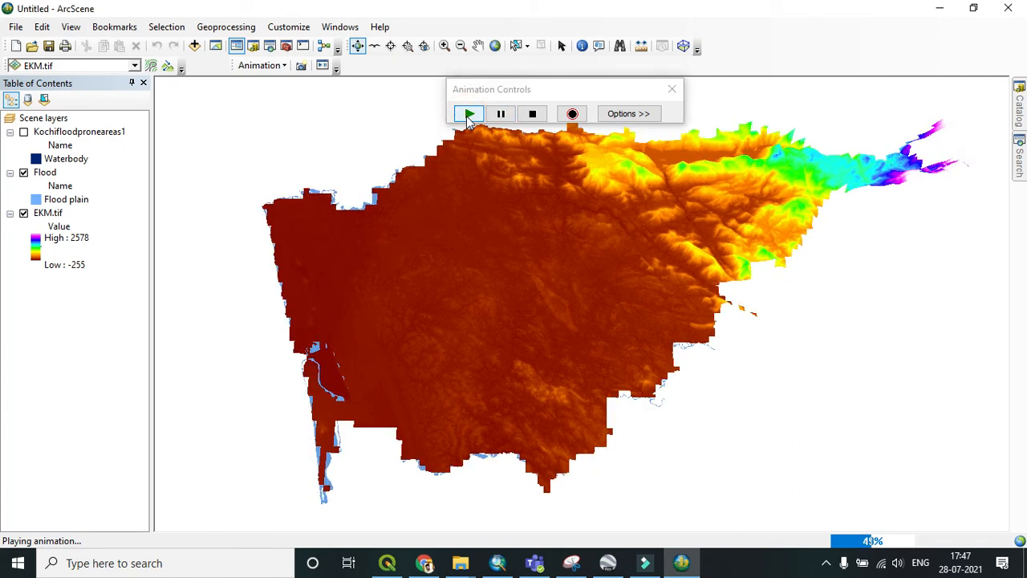
{"action": "left_click", "coordinate": [500, 114]}
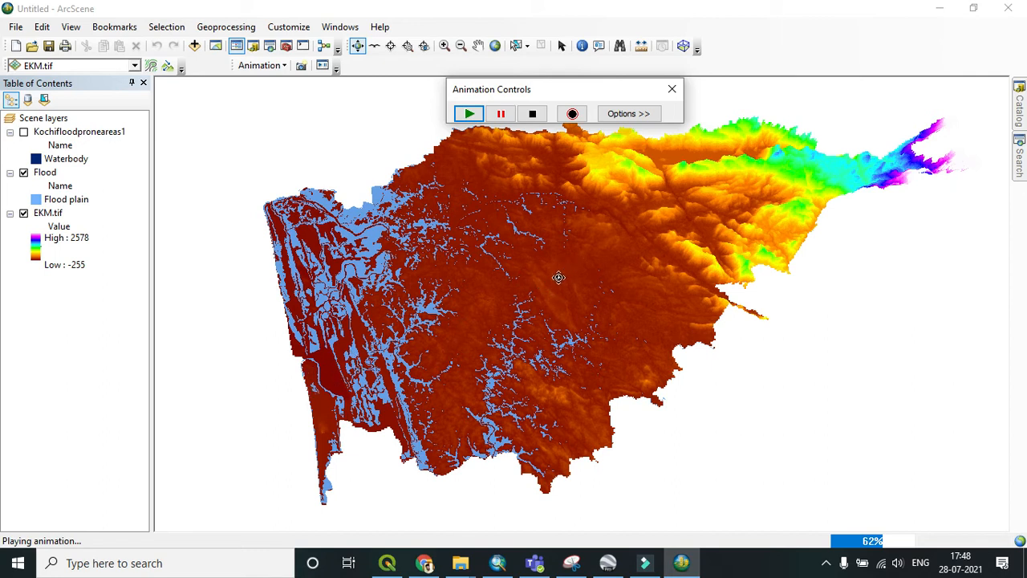
{"action": "left_click", "coordinate": [500, 114]}
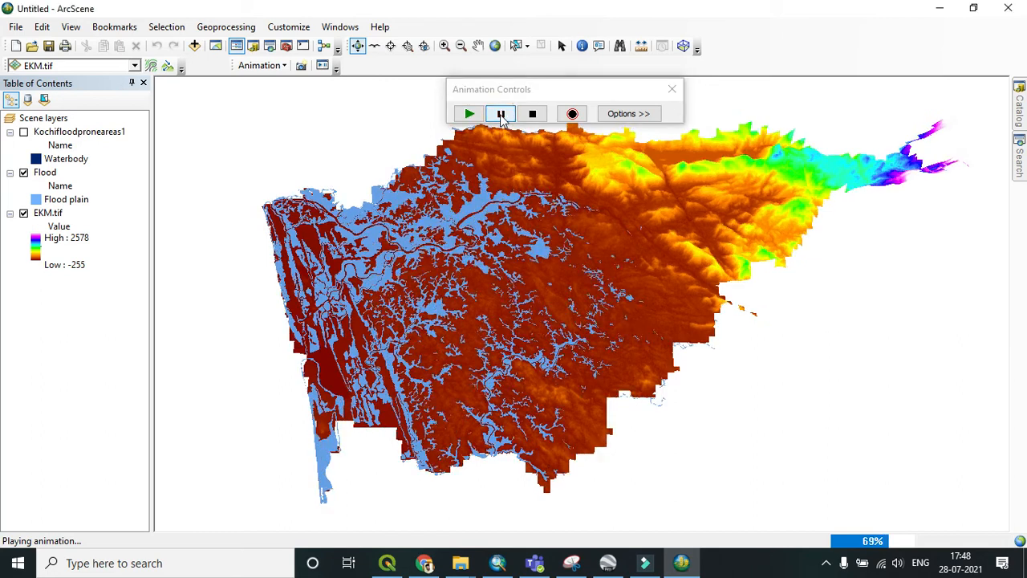
{"action": "left_click", "coordinate": [501, 114]}
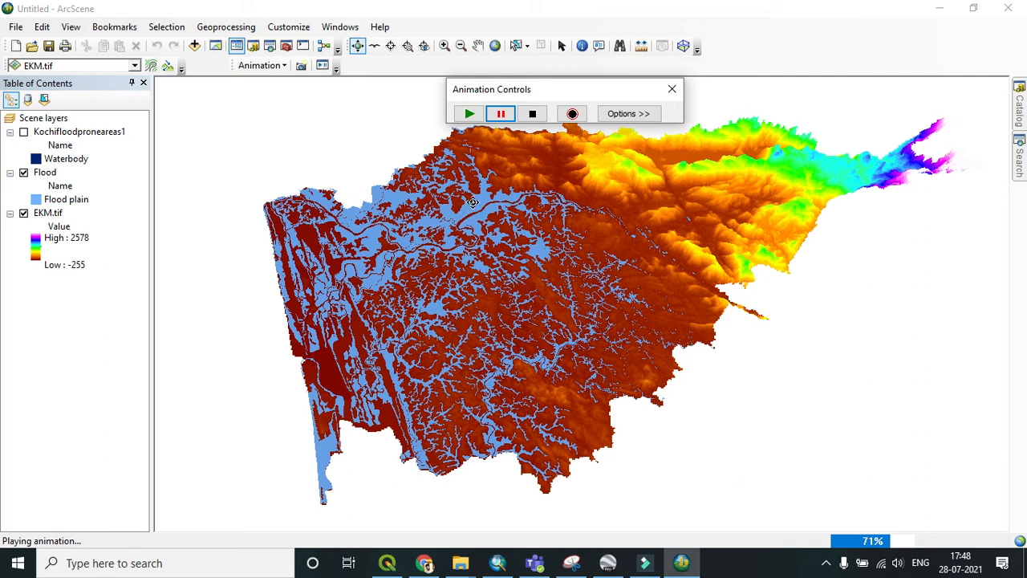
{"action": "left_click", "coordinate": [503, 114]}
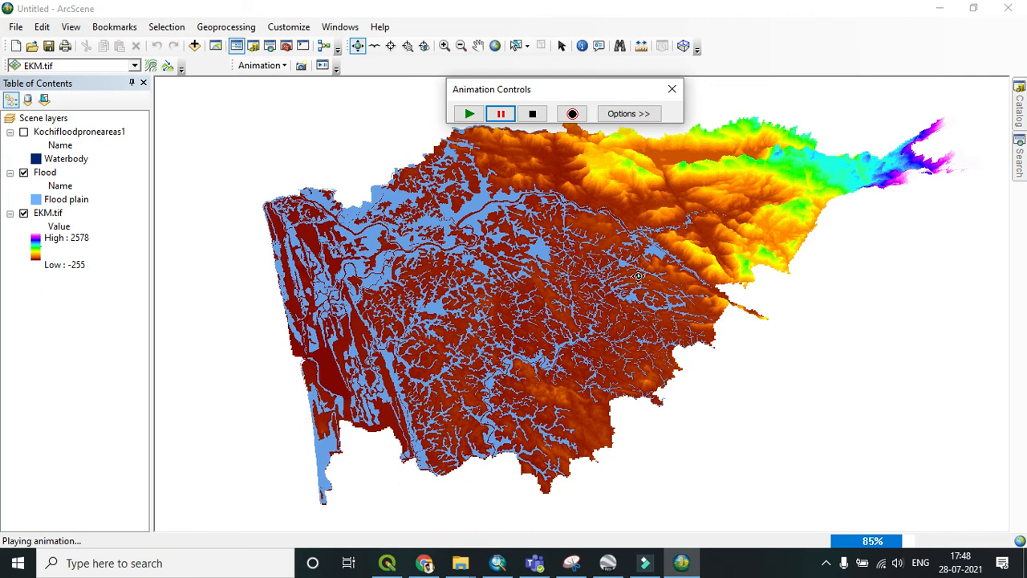
{"action": "mouse_move", "coordinate": [505, 442]}
{"action": "left_mouse_down"}
{"action": "mouse_move", "coordinate": [742, 300]}
{"action": "mouse_move", "coordinate": [831, 203]}
{"action": "mouse_move", "coordinate": [690, 319]}
{"action": "mouse_move", "coordinate": [455, 423]}
{"action": "mouse_move", "coordinate": [543, 177]}
{"action": "left_mouse_up"}
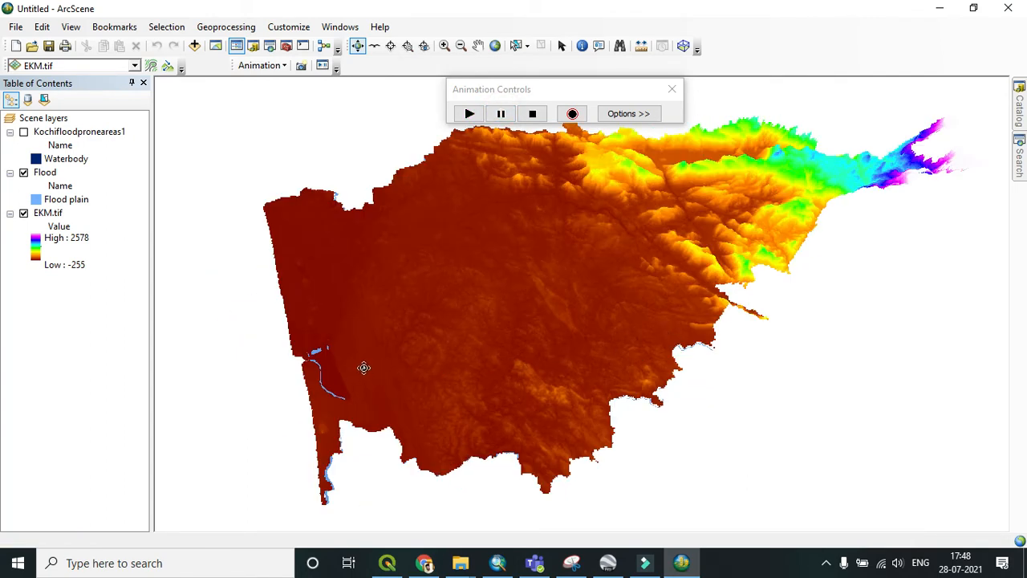
Step: Briefly turn the Kochifloodproneareas1 layer on and off again
{"action": "mouse_move", "coordinate": [407, 344]}
{"action": "left_mouse_down"}
{"action": "mouse_move", "coordinate": [401, 353]}
{"action": "mouse_move", "coordinate": [390, 328]}
{"action": "mouse_move", "coordinate": [404, 339]}
{"action": "mouse_move", "coordinate": [391, 376]}
{"action": "left_mouse_up"}
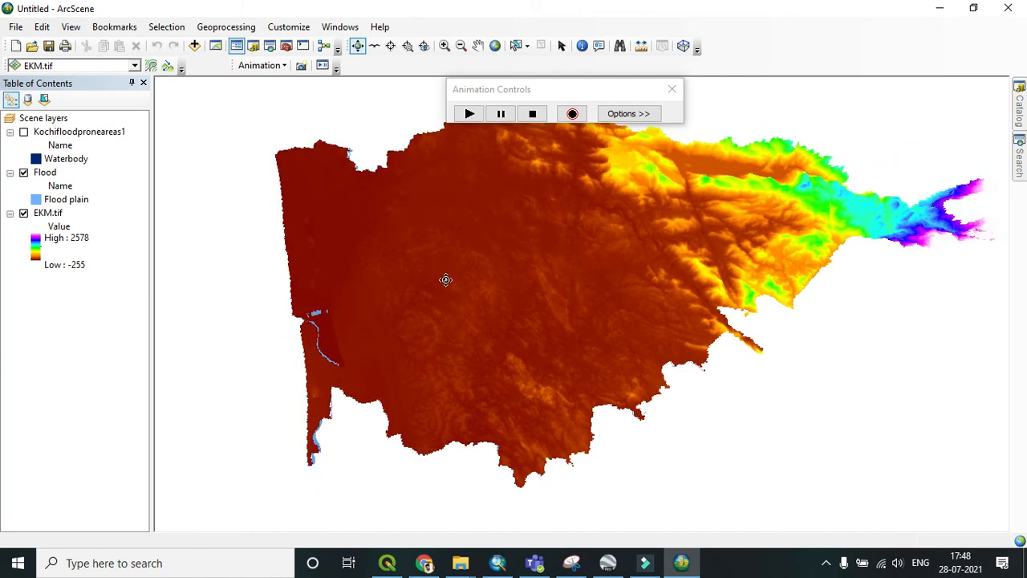
{"action": "left_click", "coordinate": [24, 131]}
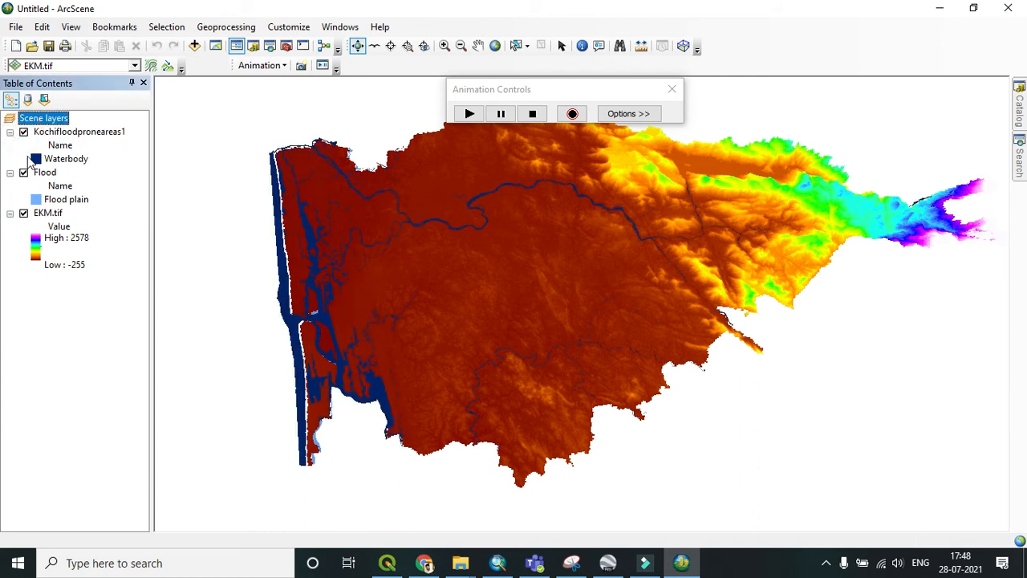
{"action": "left_click", "coordinate": [23, 131]}
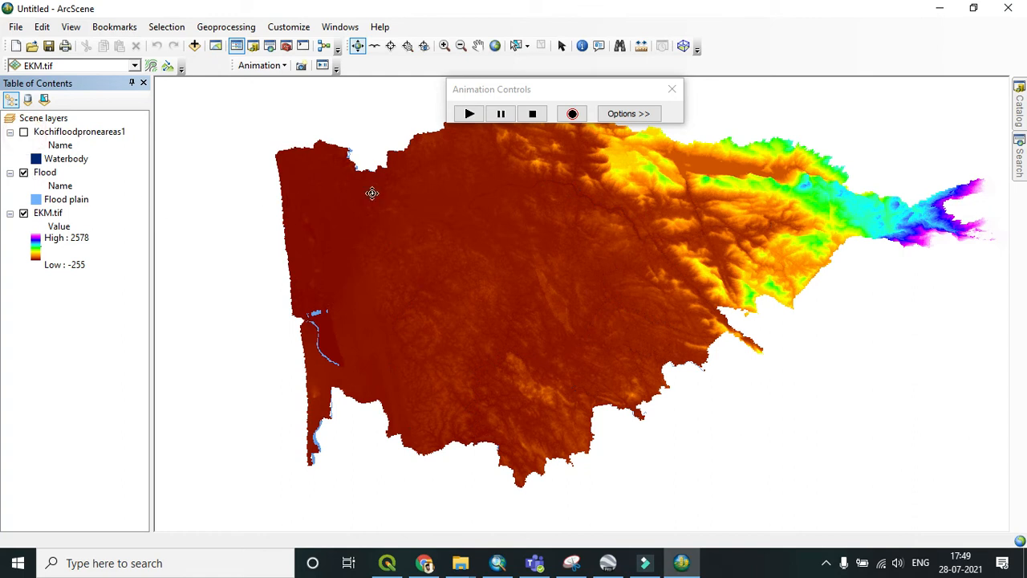
Step: Replay the Flood animation, pausing it and zooming and orbiting close over the terrain
{"action": "left_click", "coordinate": [470, 115]}
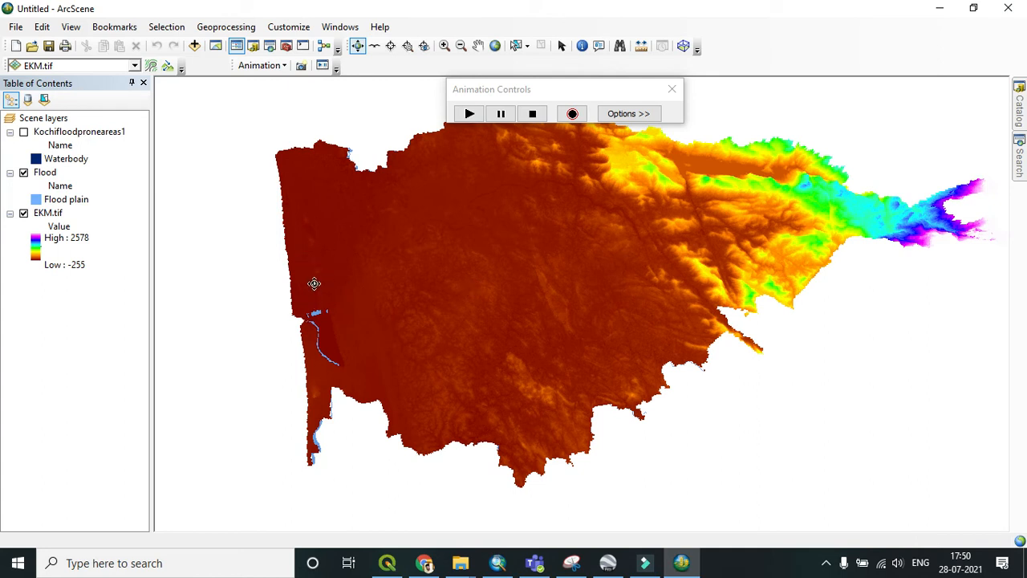
{"action": "left_click", "coordinate": [469, 114]}
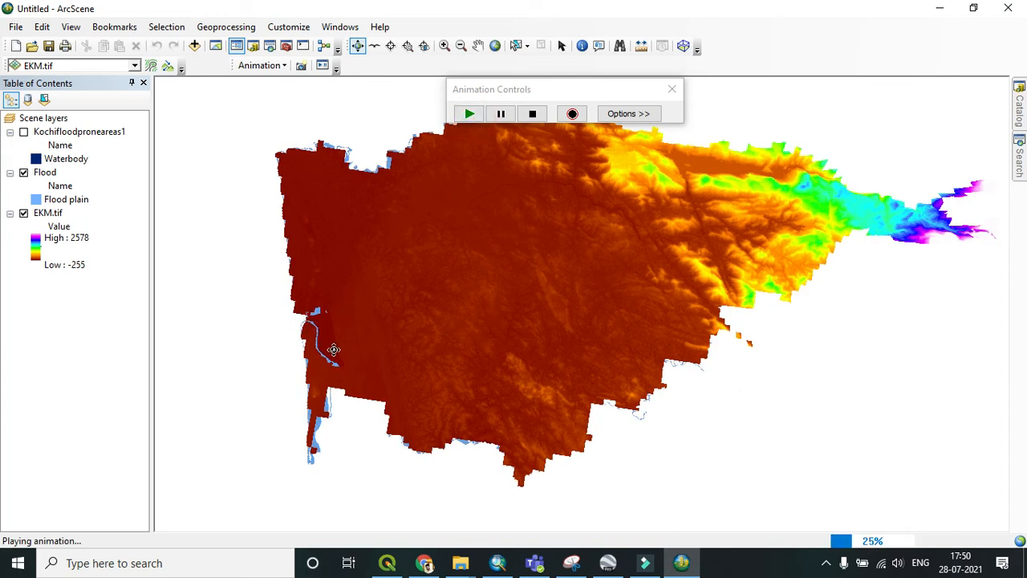
{"action": "left_click", "coordinate": [470, 117]}
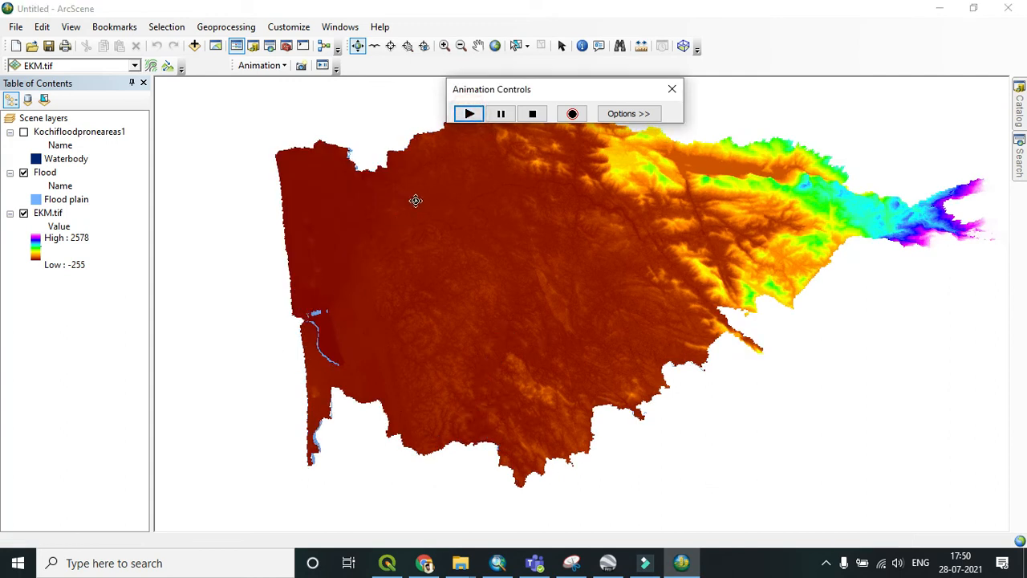
{"action": "left_click", "coordinate": [470, 115]}
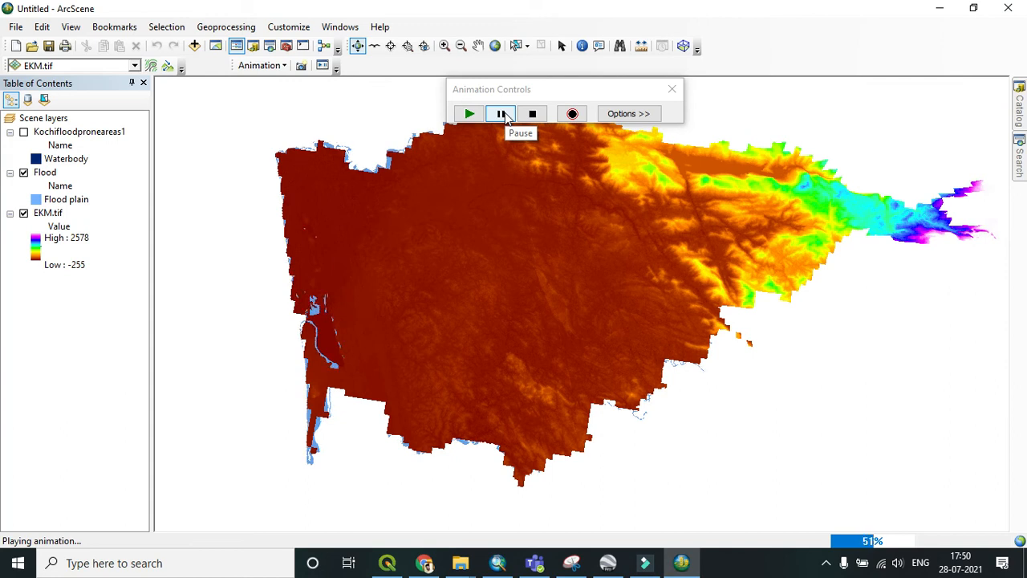
{"action": "left_click", "coordinate": [502, 114]}
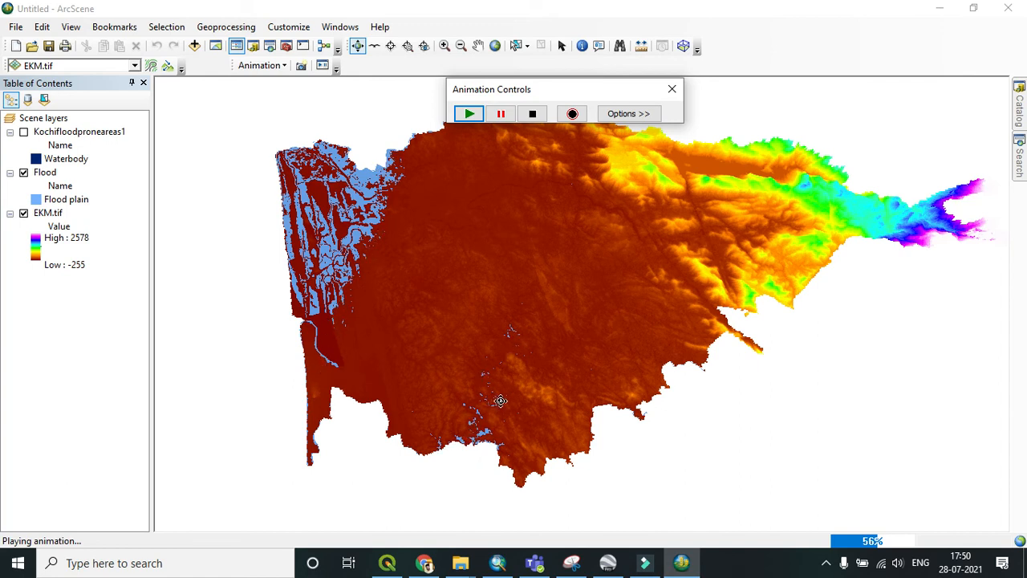
{"action": "scroll", "coordinate": [496, 419], "scroll_direction": "up", "scroll_amount": 3}
{"action": "scroll", "coordinate": [497, 419], "scroll_direction": "up", "scroll_amount": 5}
{"action": "scroll", "coordinate": [586, 349], "scroll_direction": "down", "scroll_amount": 3}
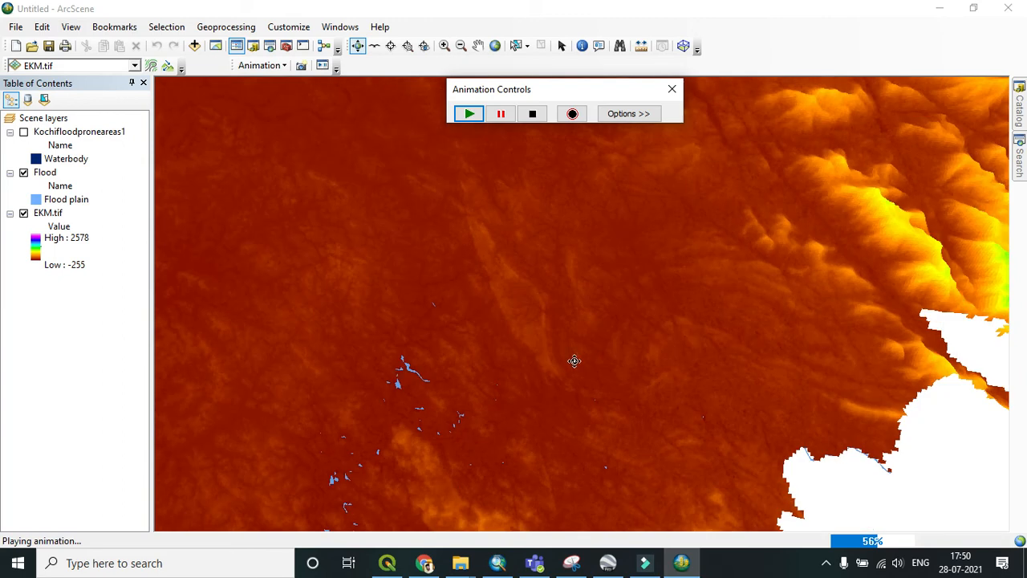
{"action": "scroll", "coordinate": [451, 488], "scroll_direction": "up", "scroll_amount": 4}
{"action": "left_click_drag", "start_coordinate": [447, 438], "coordinate": [524, 255]}
Step: Open and review the EKM.tif layer properties
{"action": "right_click", "coordinate": [58, 216]}
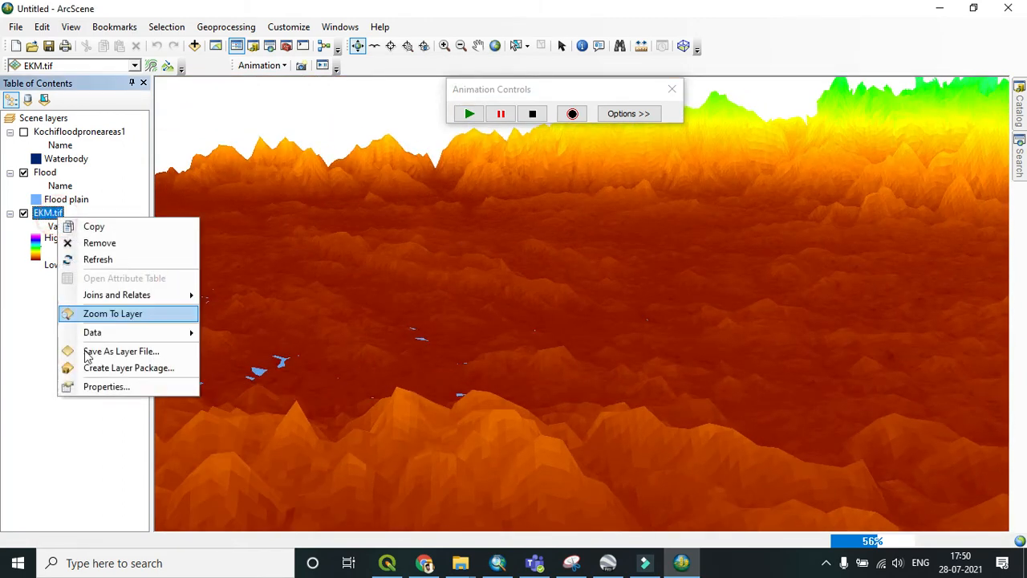
{"action": "left_click", "coordinate": [99, 389]}
{"action": "left_click", "coordinate": [393, 93]}
{"action": "left_click", "coordinate": [387, 183]}
{"action": "left_click", "coordinate": [304, 203]}
{"action": "left_click", "coordinate": [604, 473]}
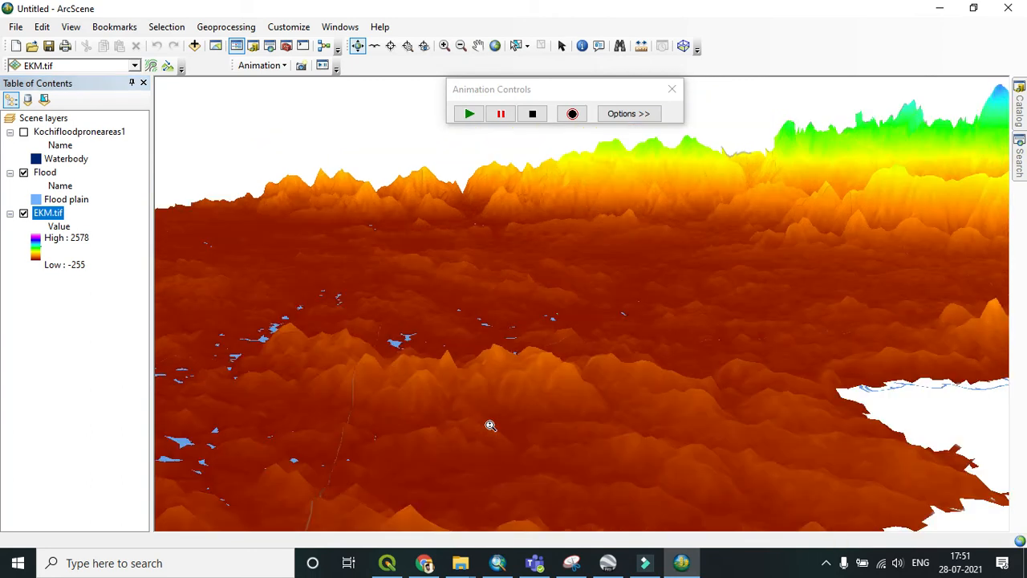
Step: Orbit and zoom around the elevation surface to inspect the flood extent in 3D
{"action": "left_click_drag", "start_coordinate": [448, 406], "coordinate": [437, 469]}
{"action": "left_click_drag", "start_coordinate": [545, 435], "coordinate": [382, 389]}
{"action": "scroll", "coordinate": [383, 385], "scroll_direction": "down", "scroll_amount": 6}
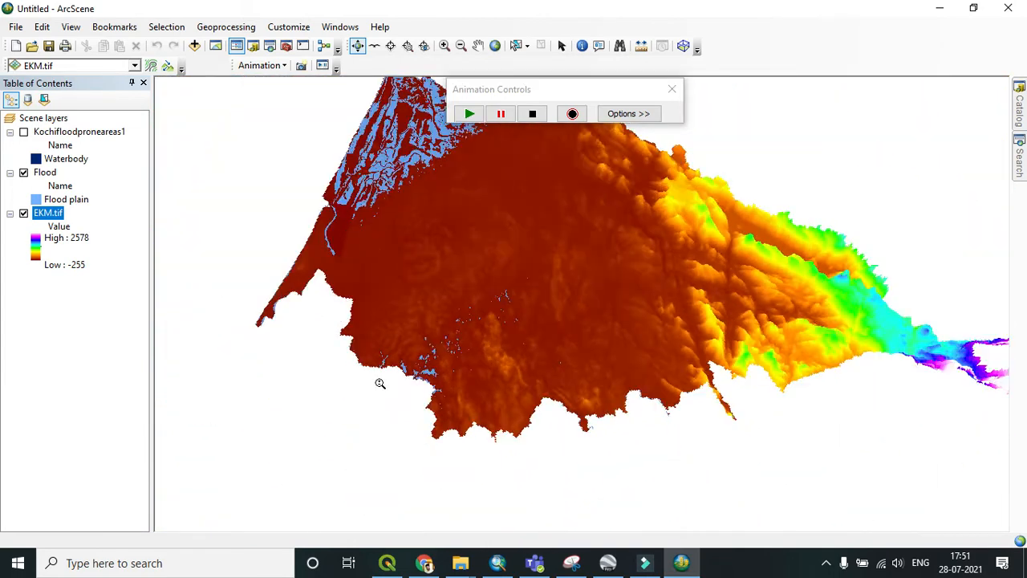
{"action": "scroll", "coordinate": [499, 185], "scroll_direction": "down", "scroll_amount": 2}
{"action": "scroll", "coordinate": [514, 205], "scroll_direction": "up", "scroll_amount": 5}
{"action": "left_click_drag", "start_coordinate": [395, 305], "coordinate": [454, 199]}
{"action": "scroll", "coordinate": [393, 178], "scroll_direction": "up", "scroll_amount": 2}
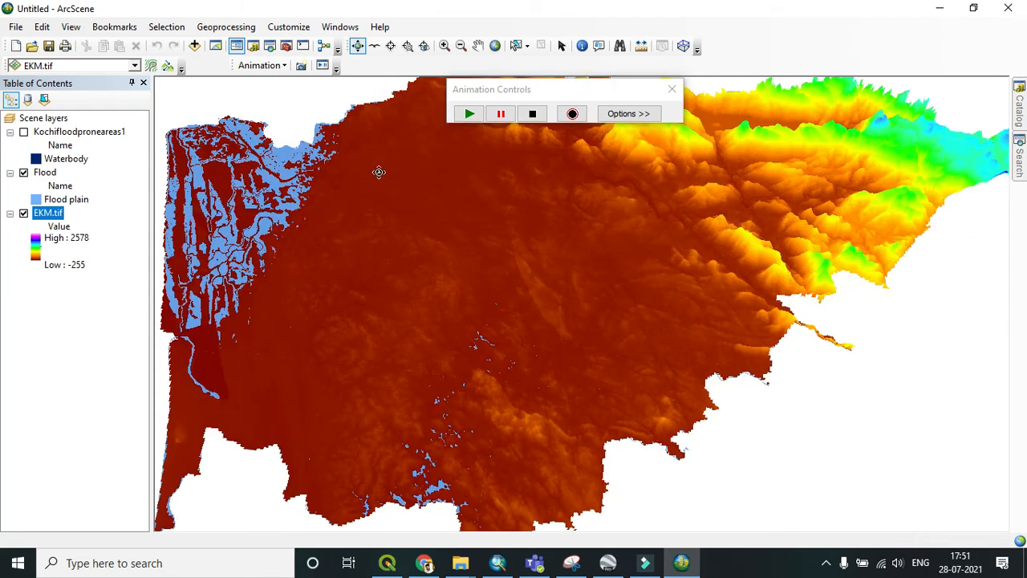
{"action": "scroll", "coordinate": [250, 226], "scroll_direction": "down", "scroll_amount": 1}
{"action": "left_click", "coordinate": [494, 115]}
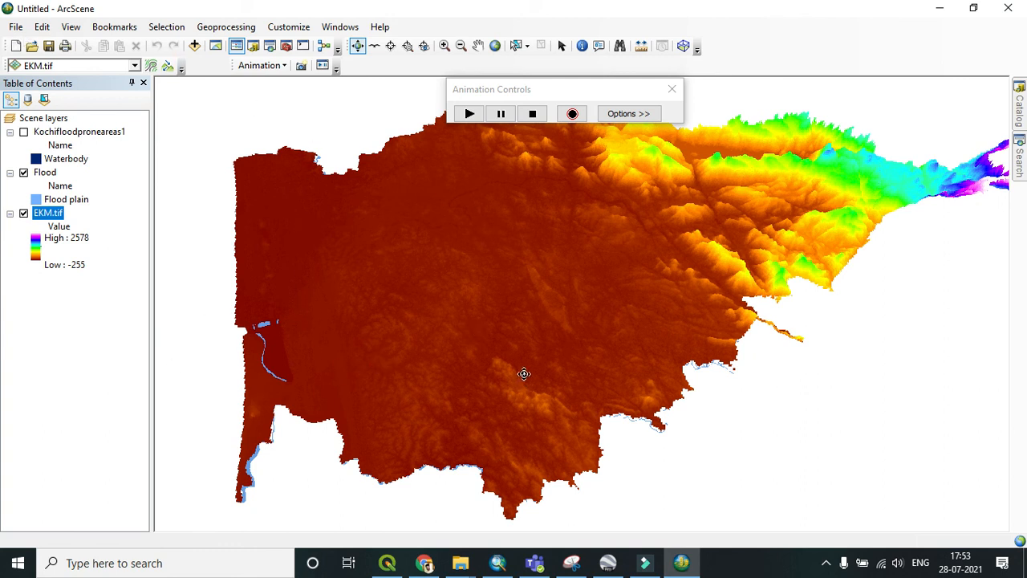
Step: Set the animation play duration to 29 seconds and play the Flood animation
{"action": "left_click", "coordinate": [633, 113]}
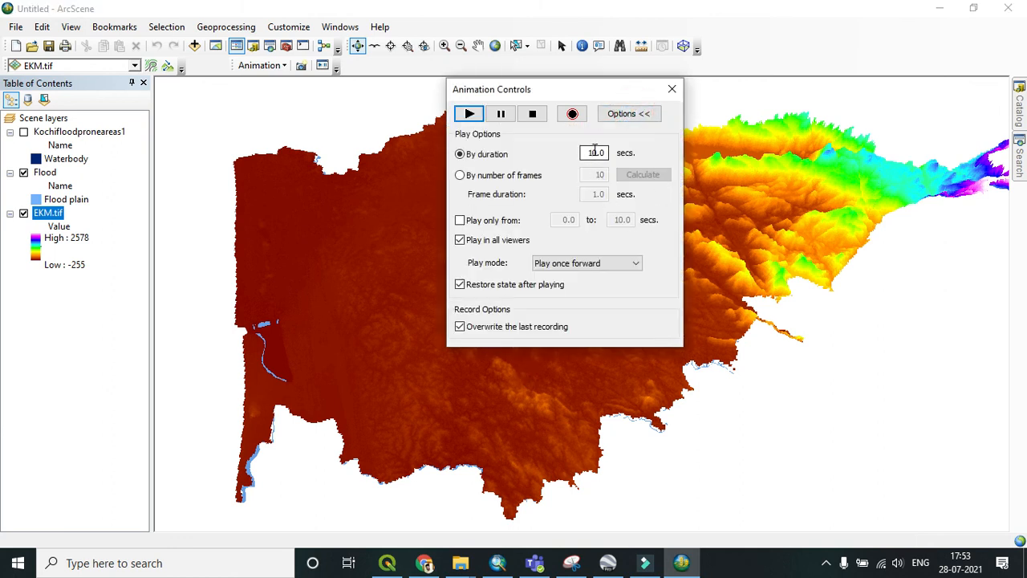
{"action": "double_click", "coordinate": [596, 152]}
{"action": "type", "text": "29"}
{"action": "left_click", "coordinate": [472, 114]}
{"action": "left_click", "coordinate": [635, 114]}
{"action": "left_click", "coordinate": [470, 113]}
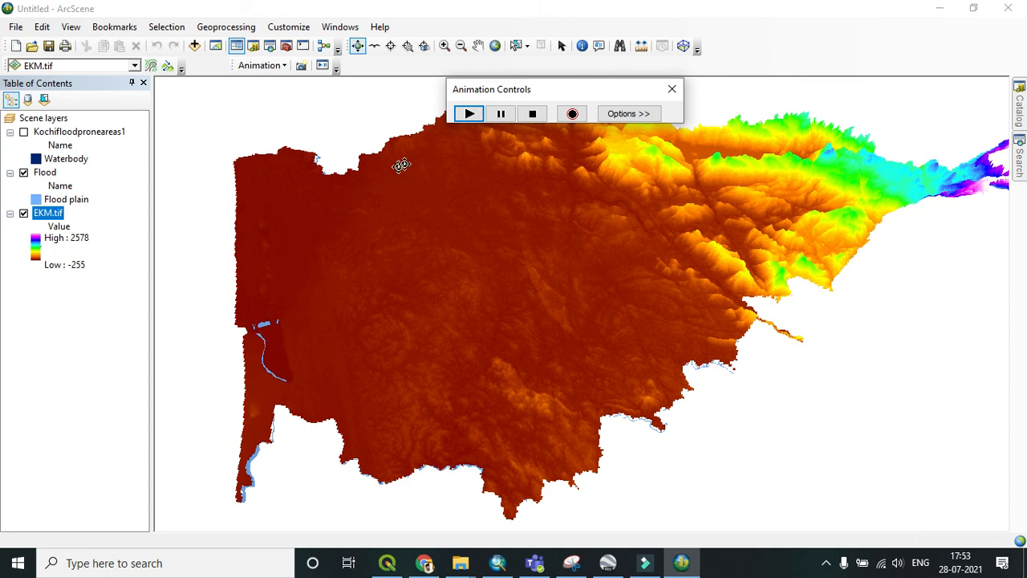
{"action": "left_click", "coordinate": [470, 114]}
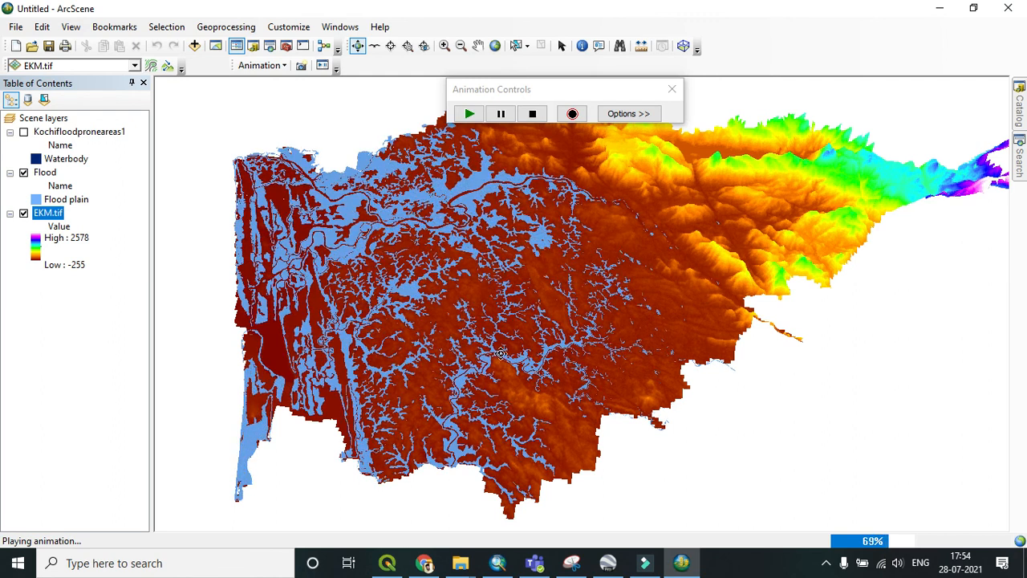
{"action": "left_click_drag", "start_coordinate": [556, 99], "coordinate": [845, 389]}
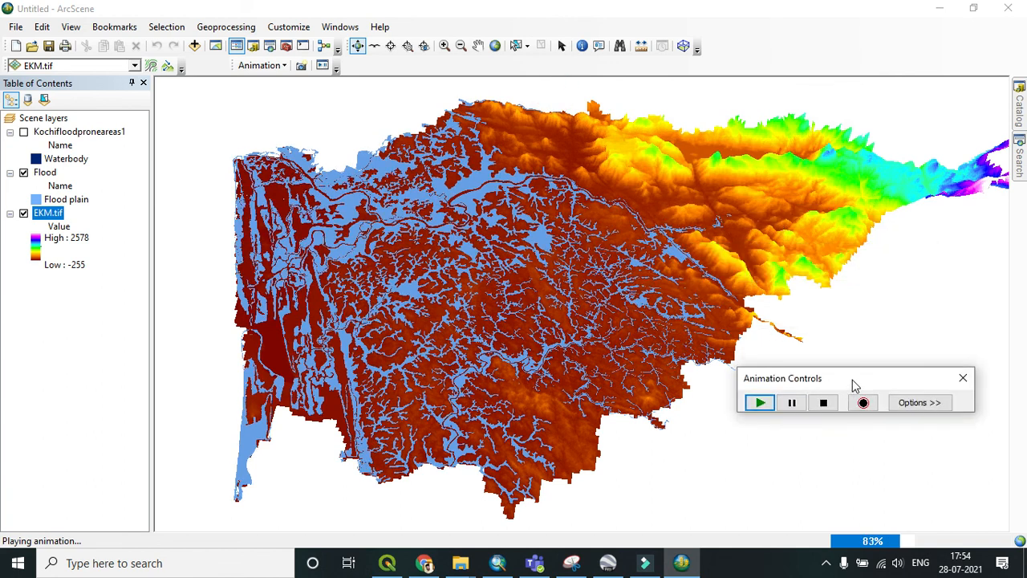